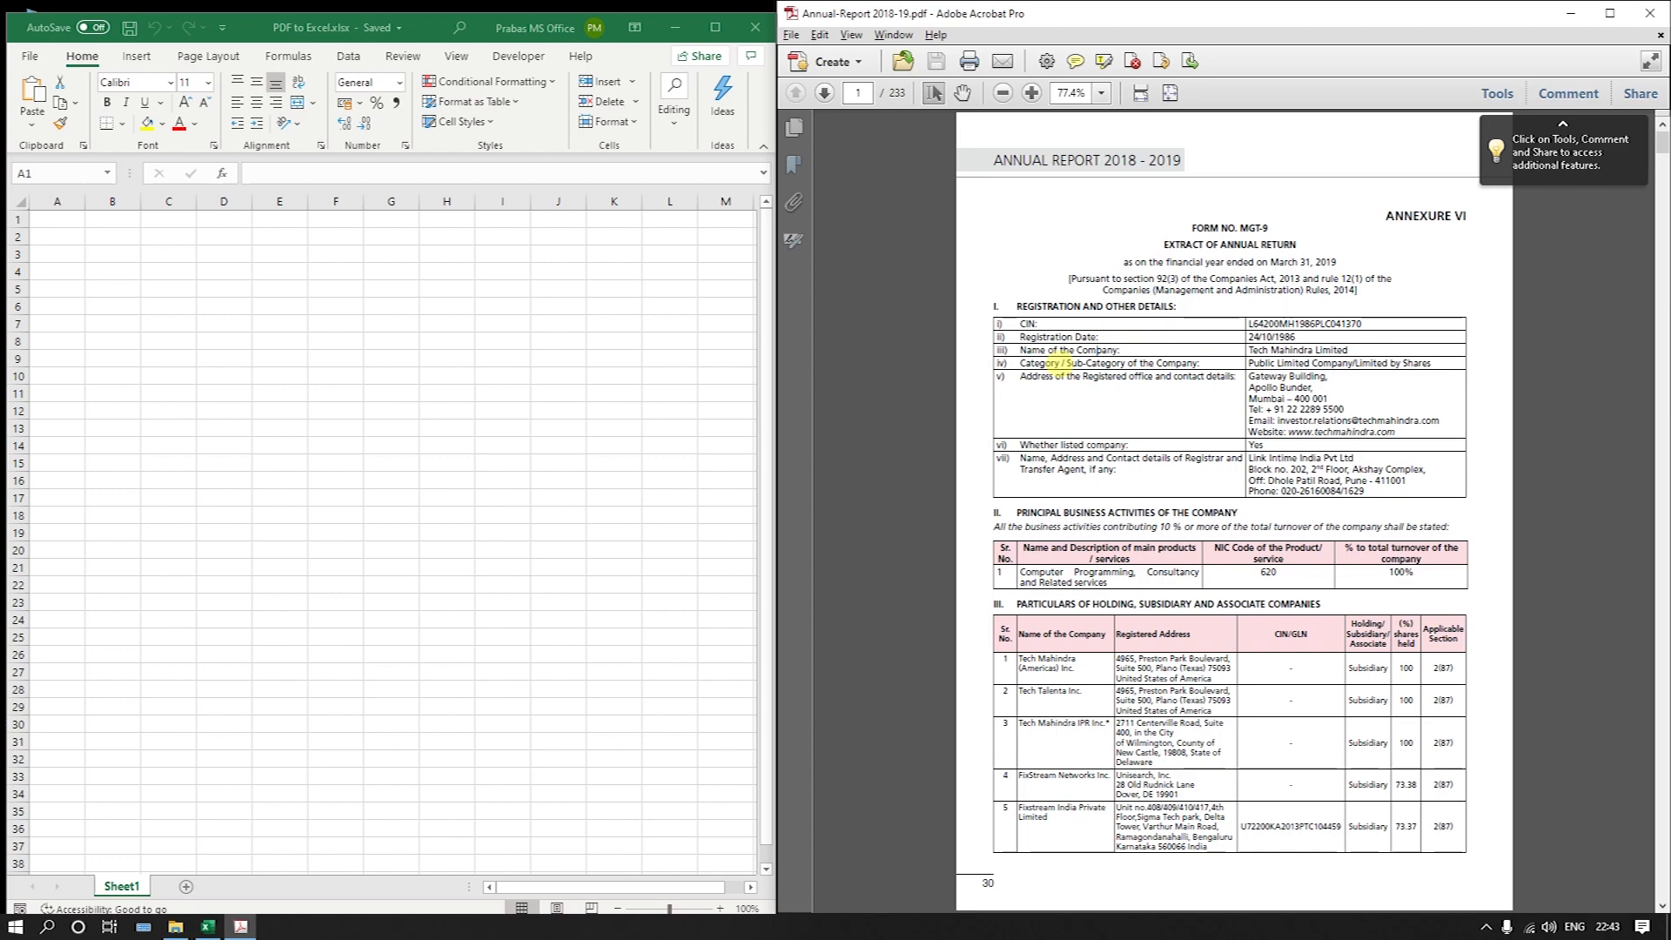
Step: Examine the holding, subsidiary and associate companies table across the pages of the 2018-19 annual report PDF
scroll(1212, 463, down, 5)
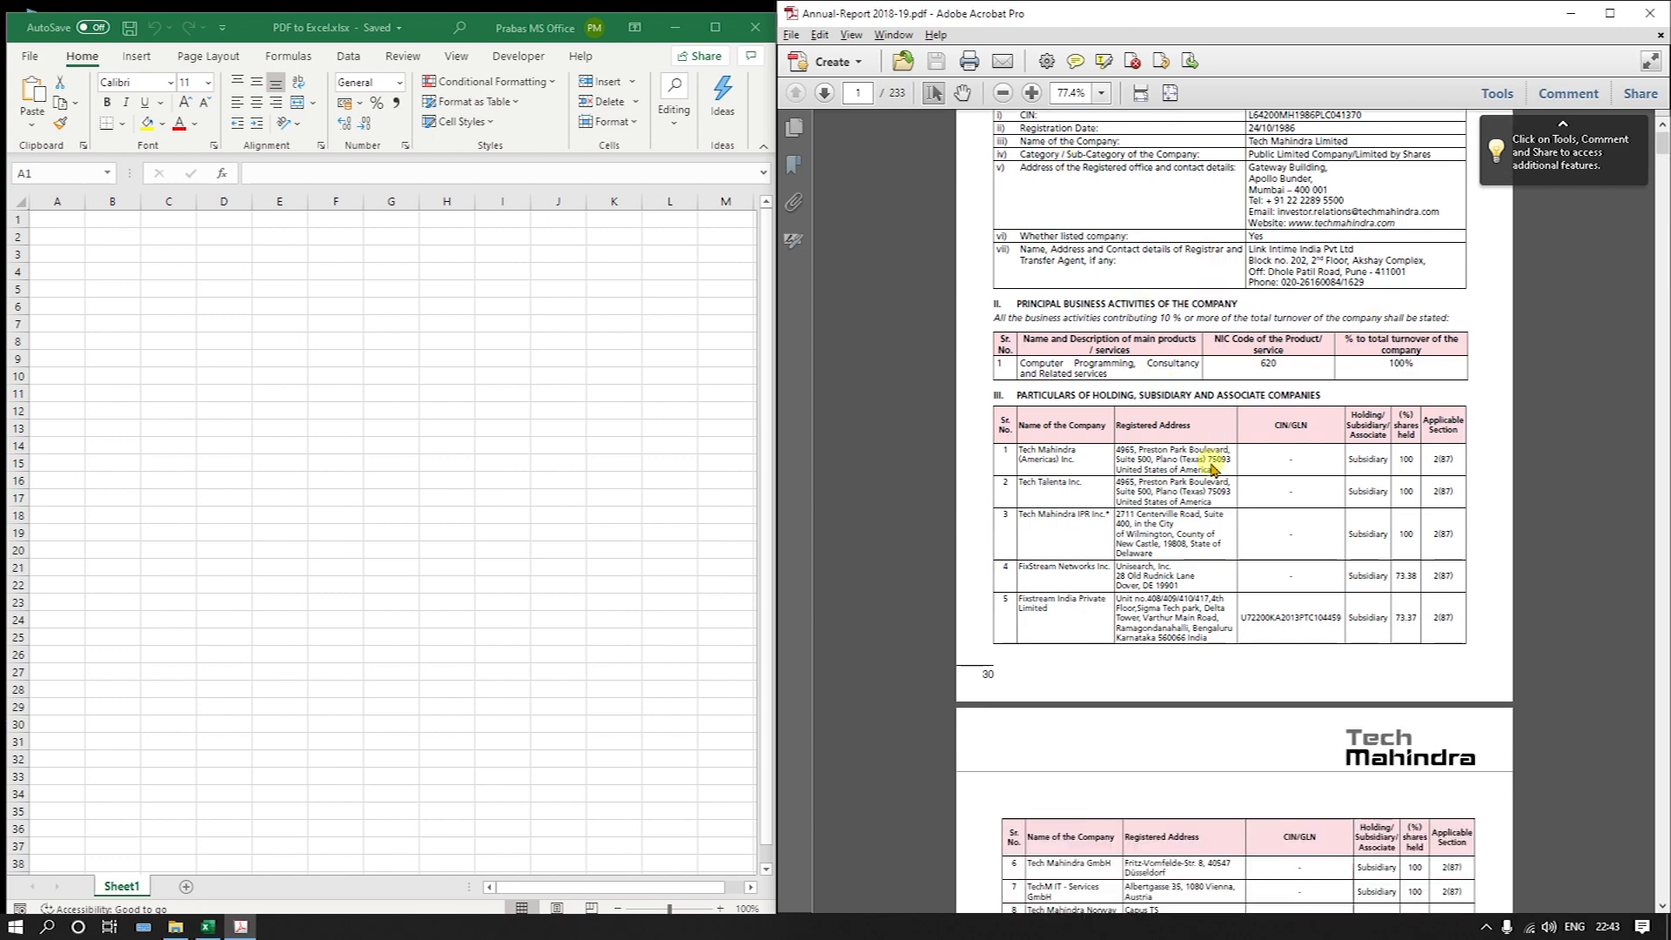
scroll(1211, 467, down, 12)
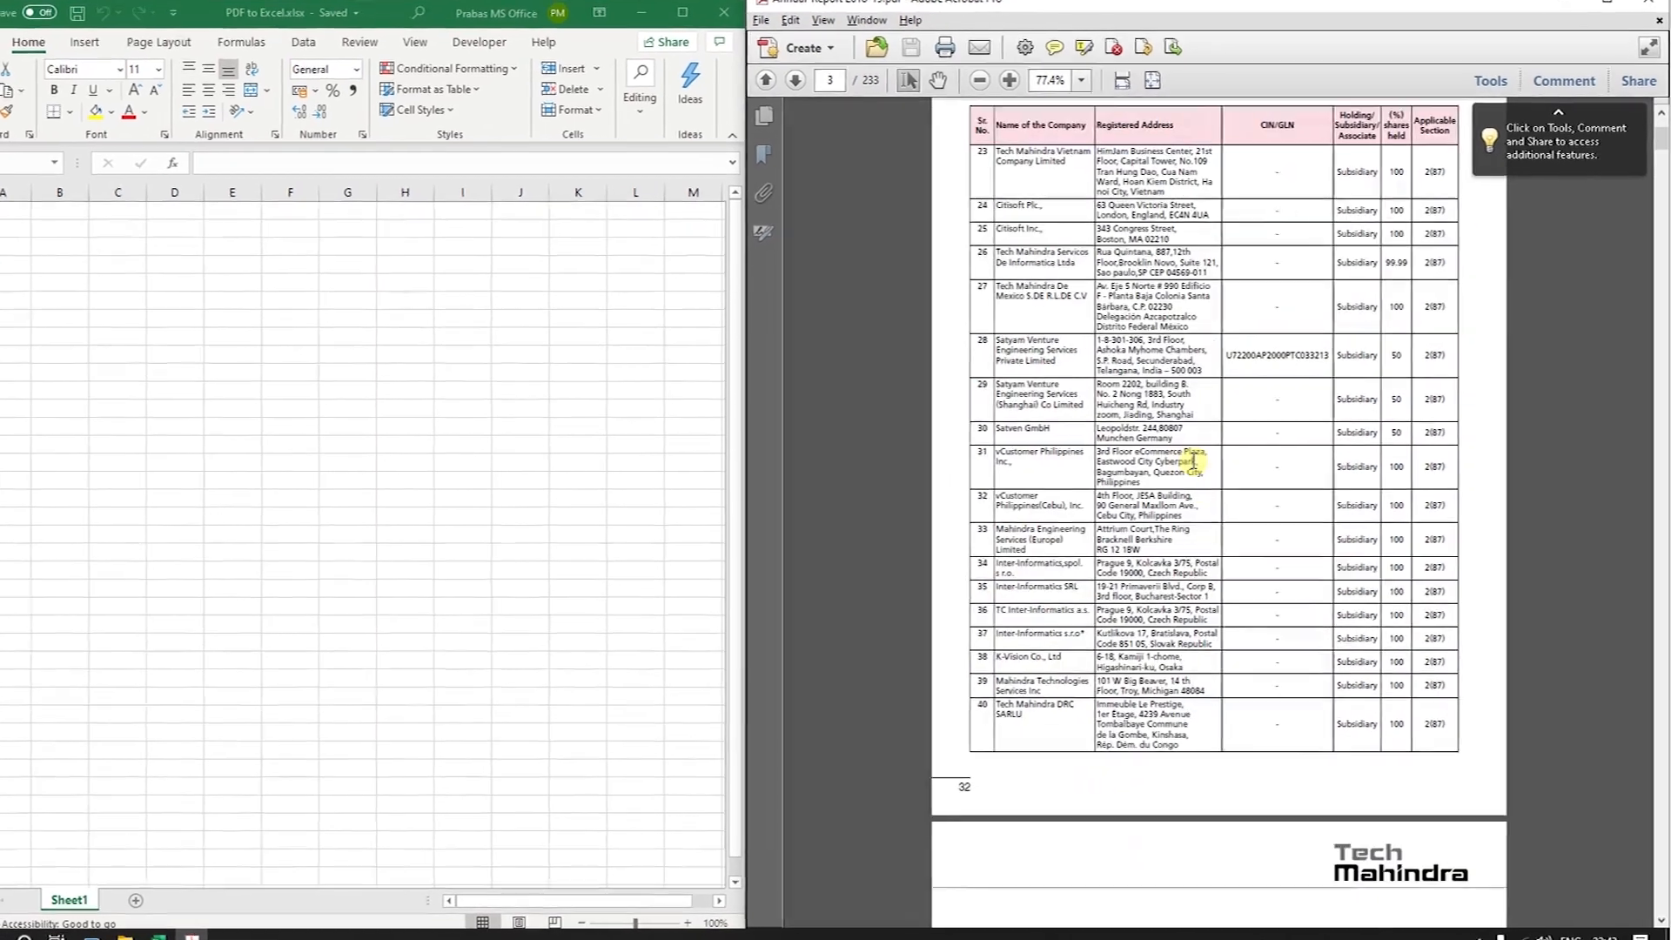
scroll(1193, 462, down, 3)
scroll(1192, 461, up, 15)
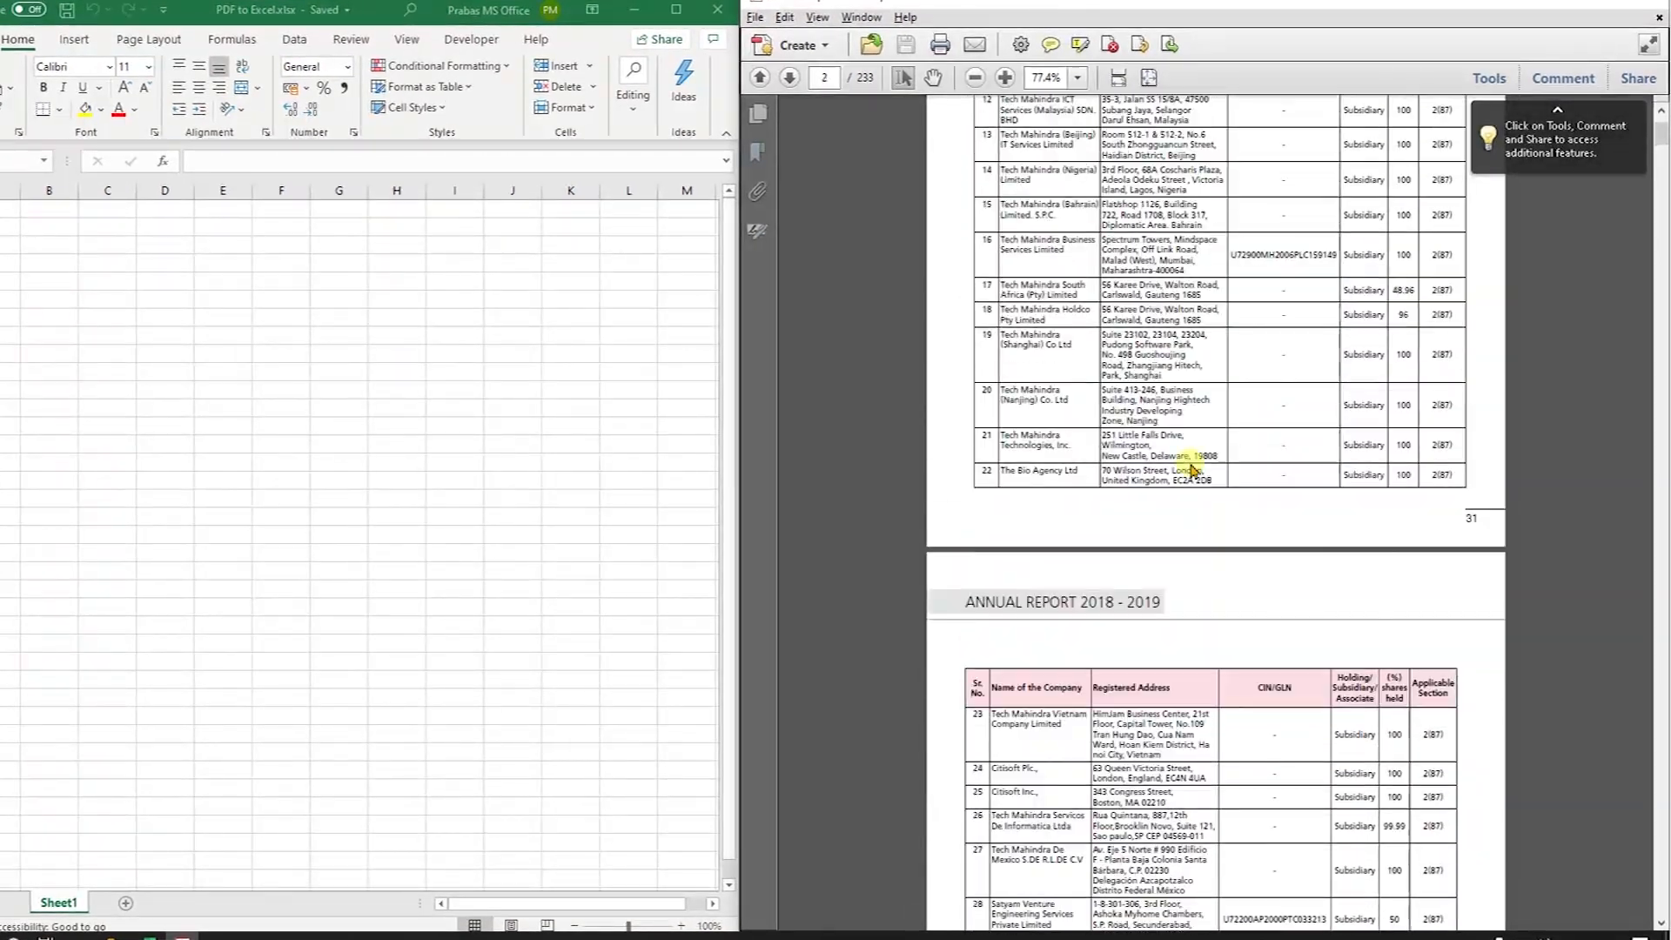
scroll(1191, 463, up, 9)
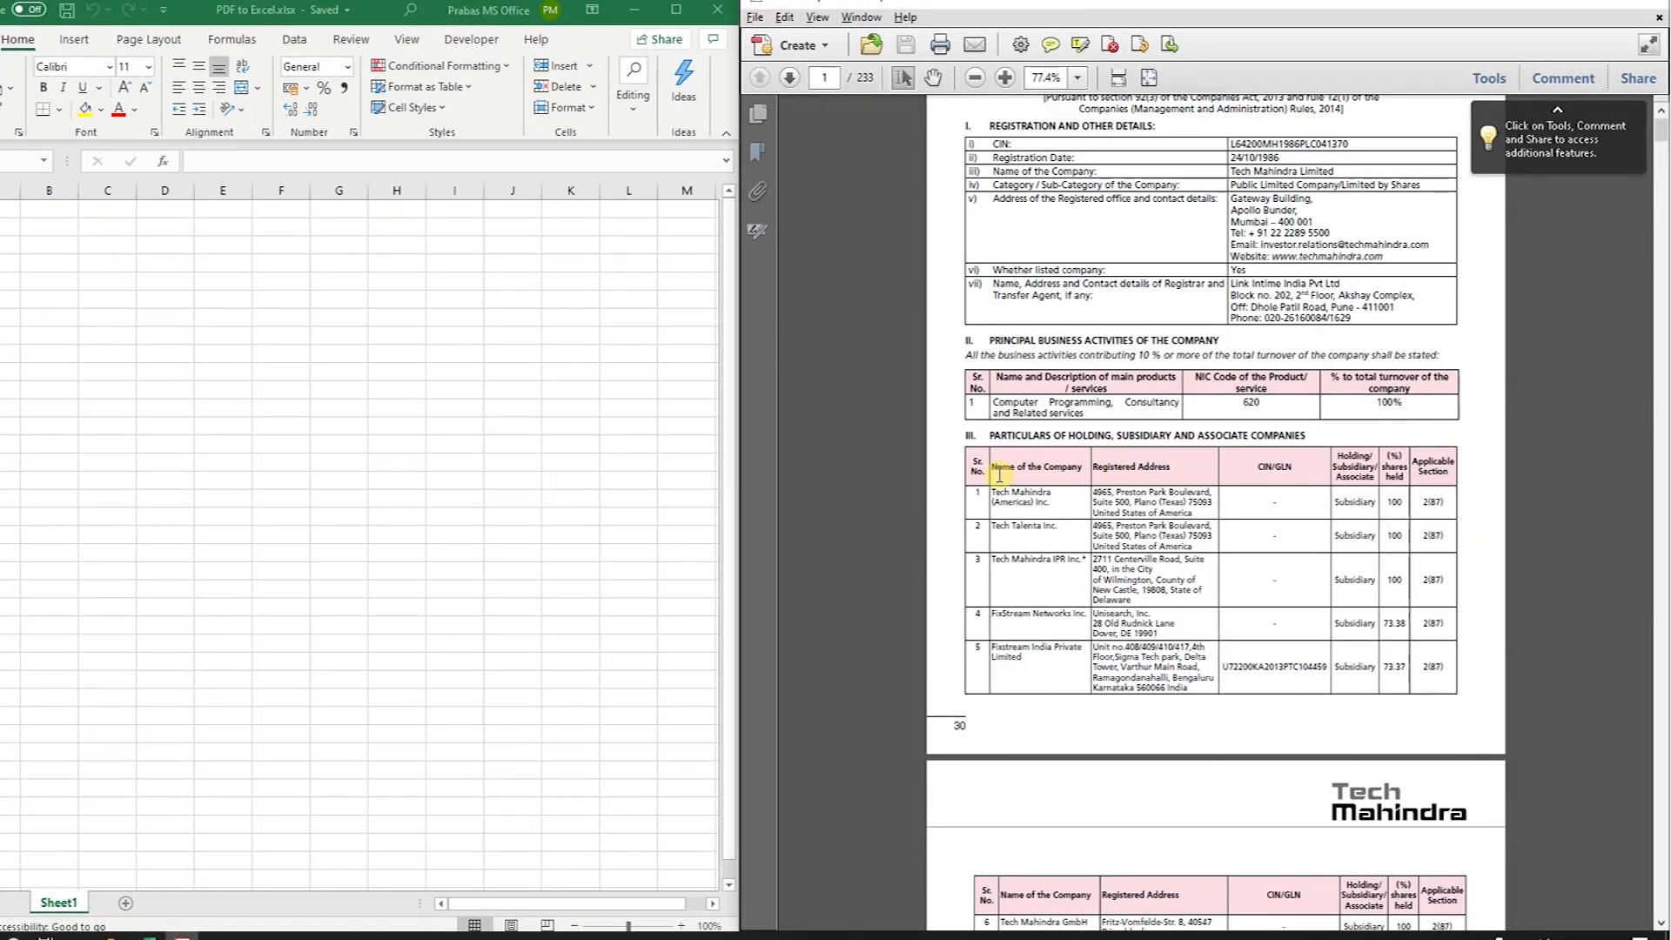
drag(989, 438, 1112, 436)
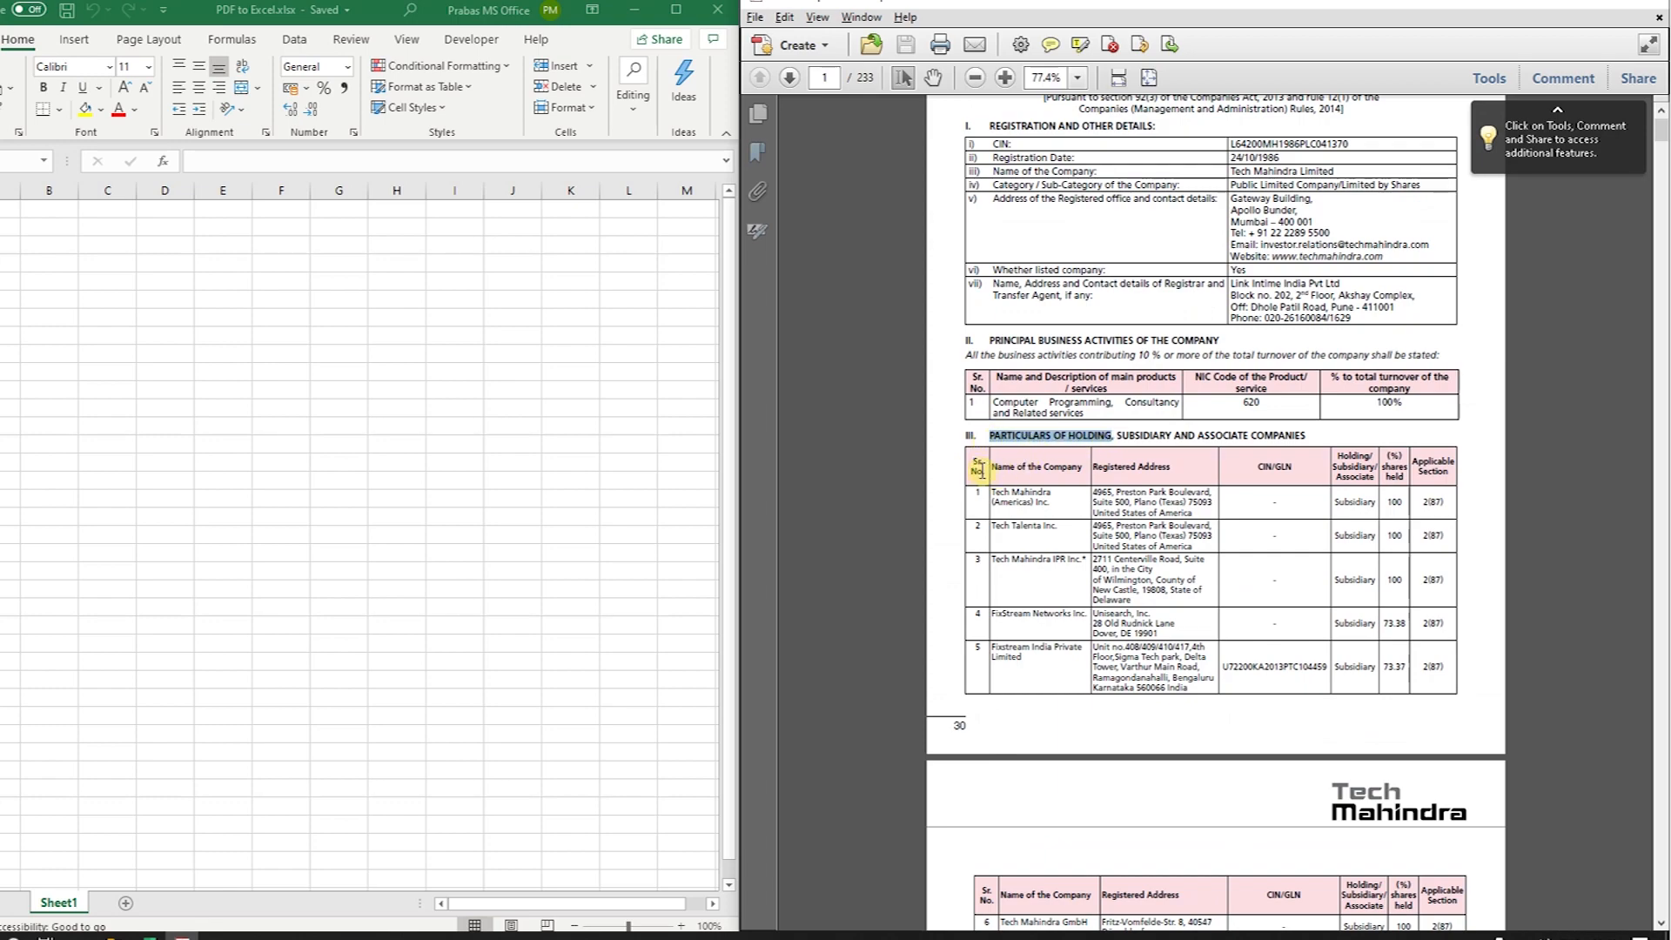
scroll(982, 470, down, 15)
scroll(981, 476, down, 20)
scroll(982, 470, down, 20)
scroll(982, 470, down, 20)
scroll(982, 470, down, 15)
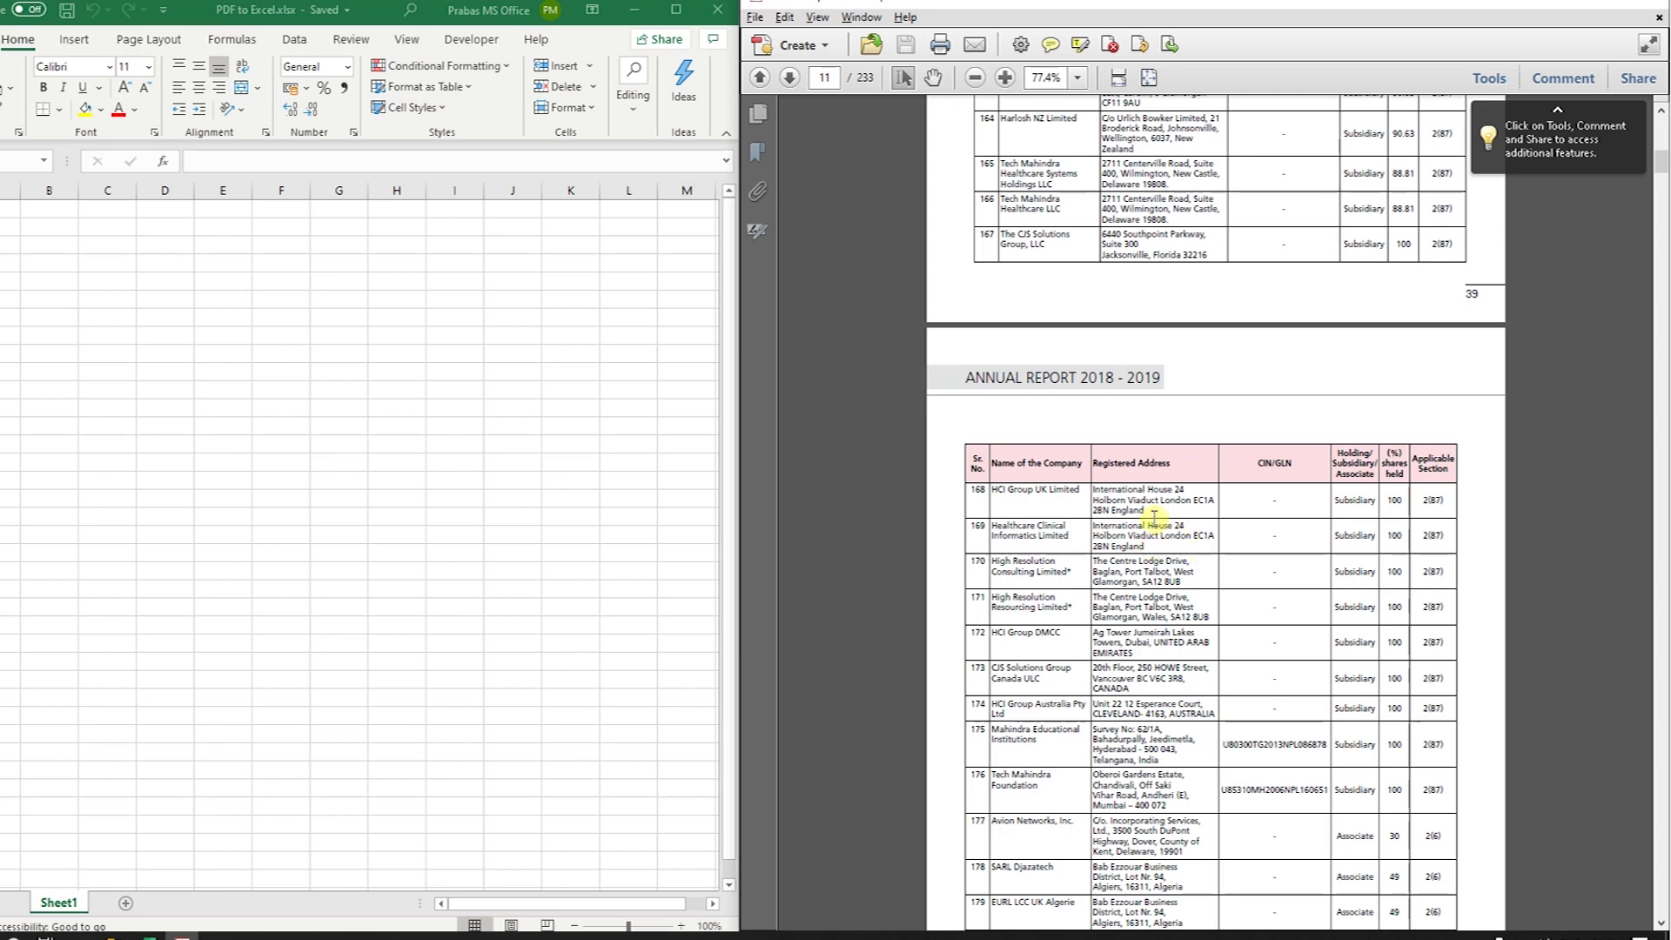
scroll(1153, 514, up, 15)
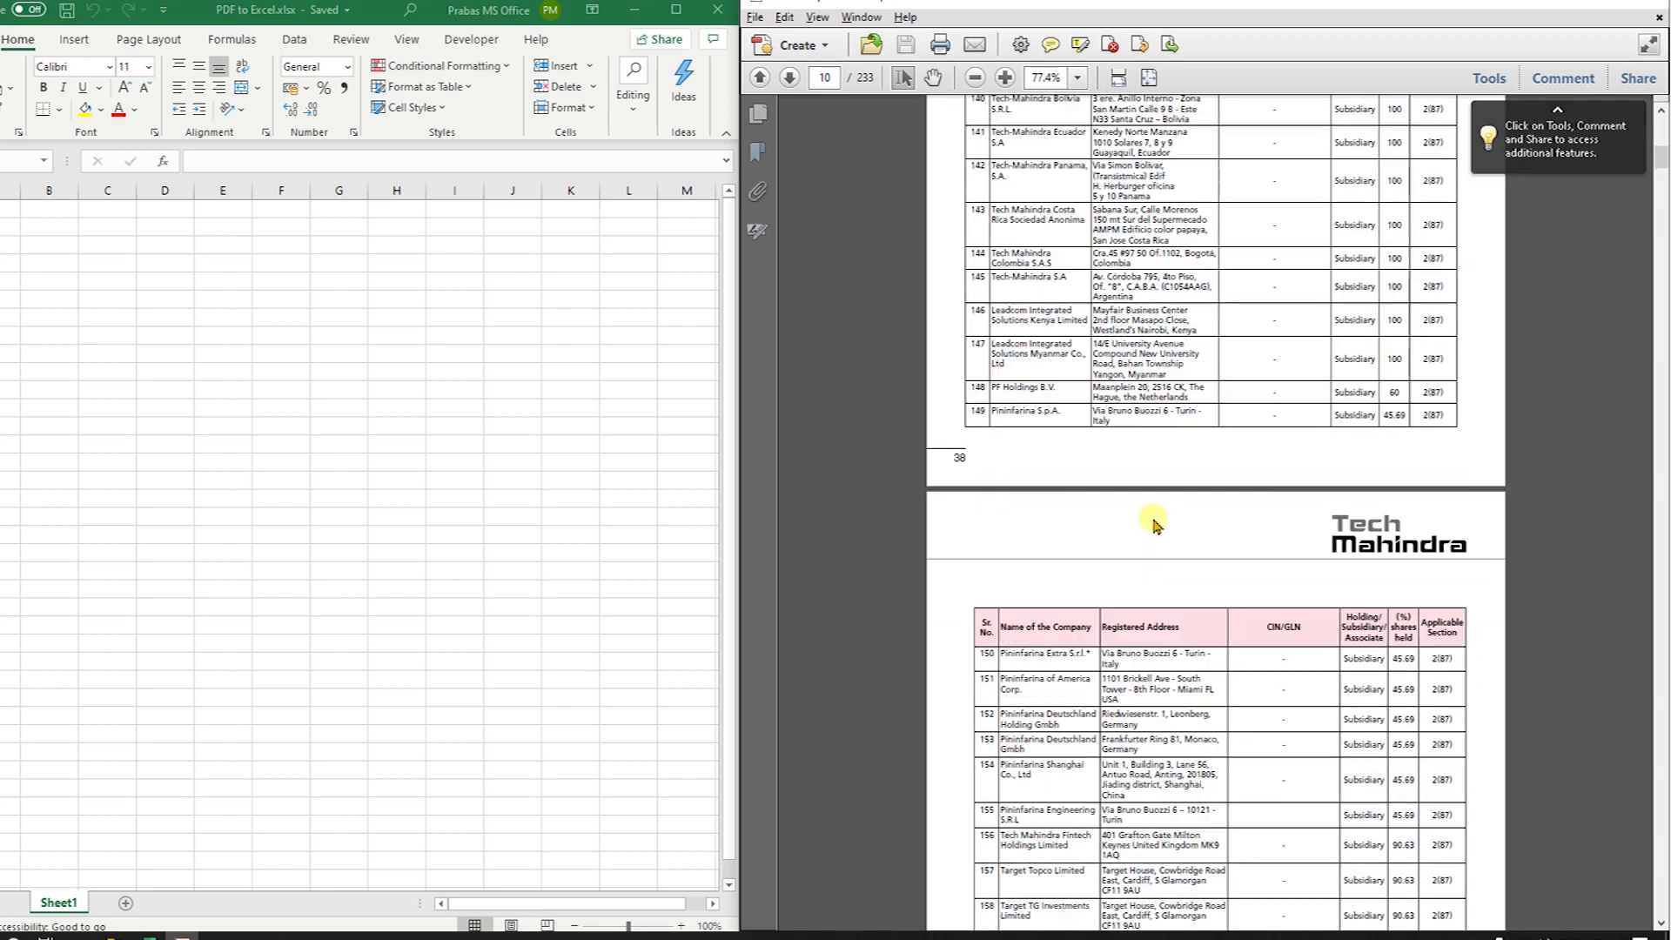
scroll(1153, 514, up, 4)
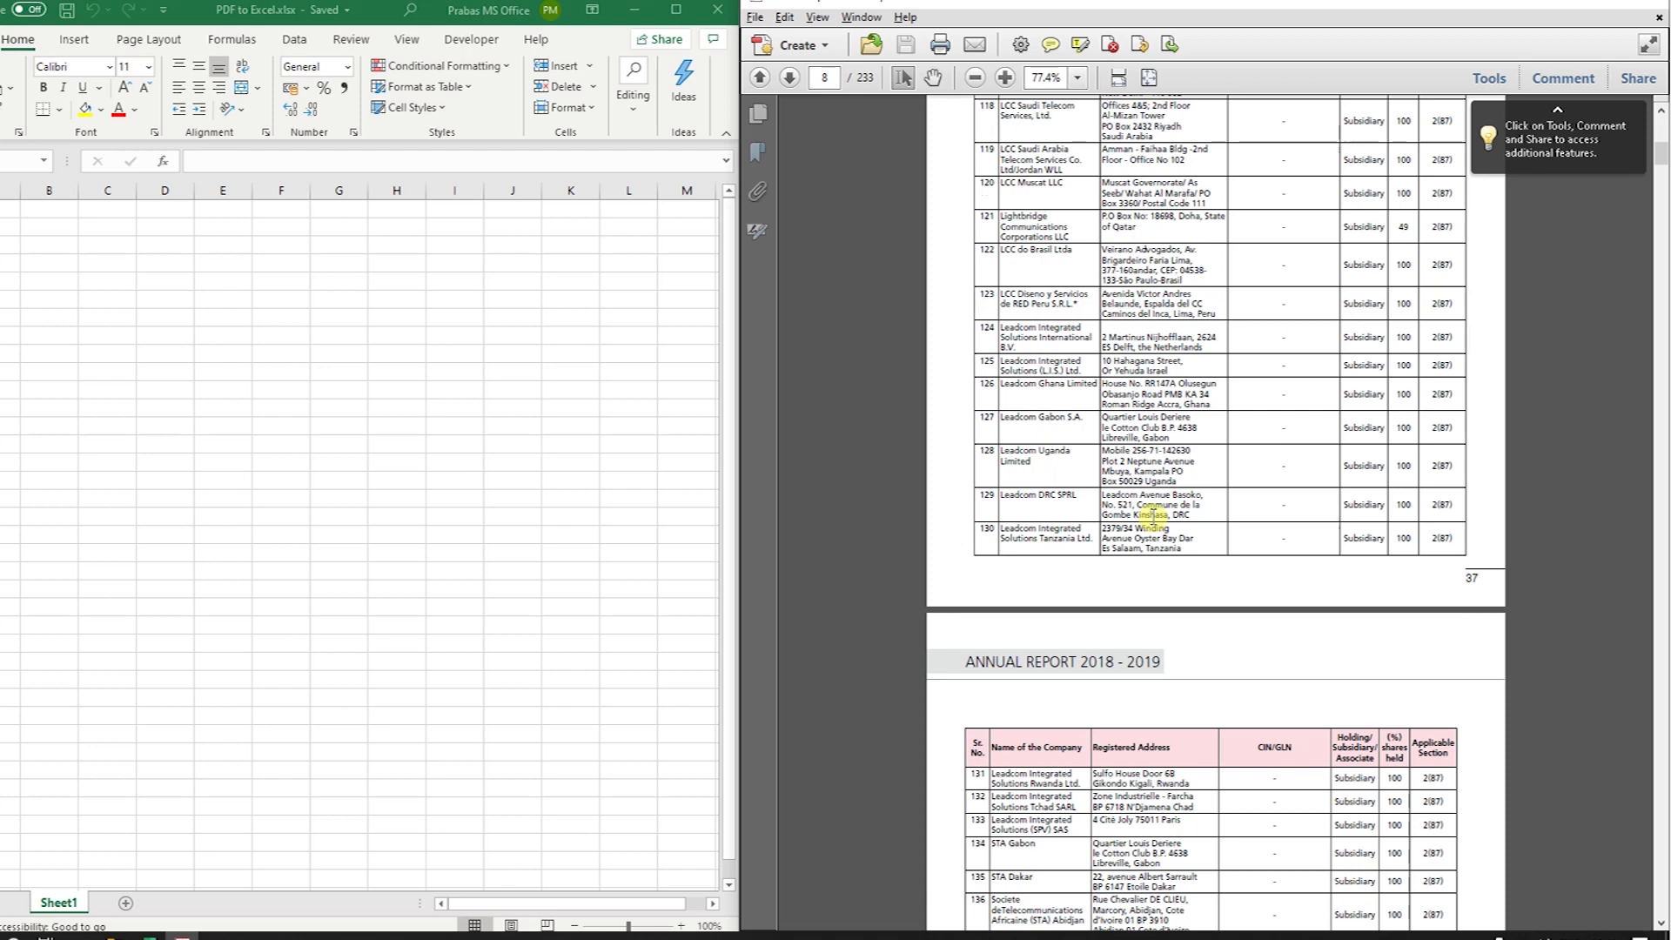
scroll(1153, 516, up, 9)
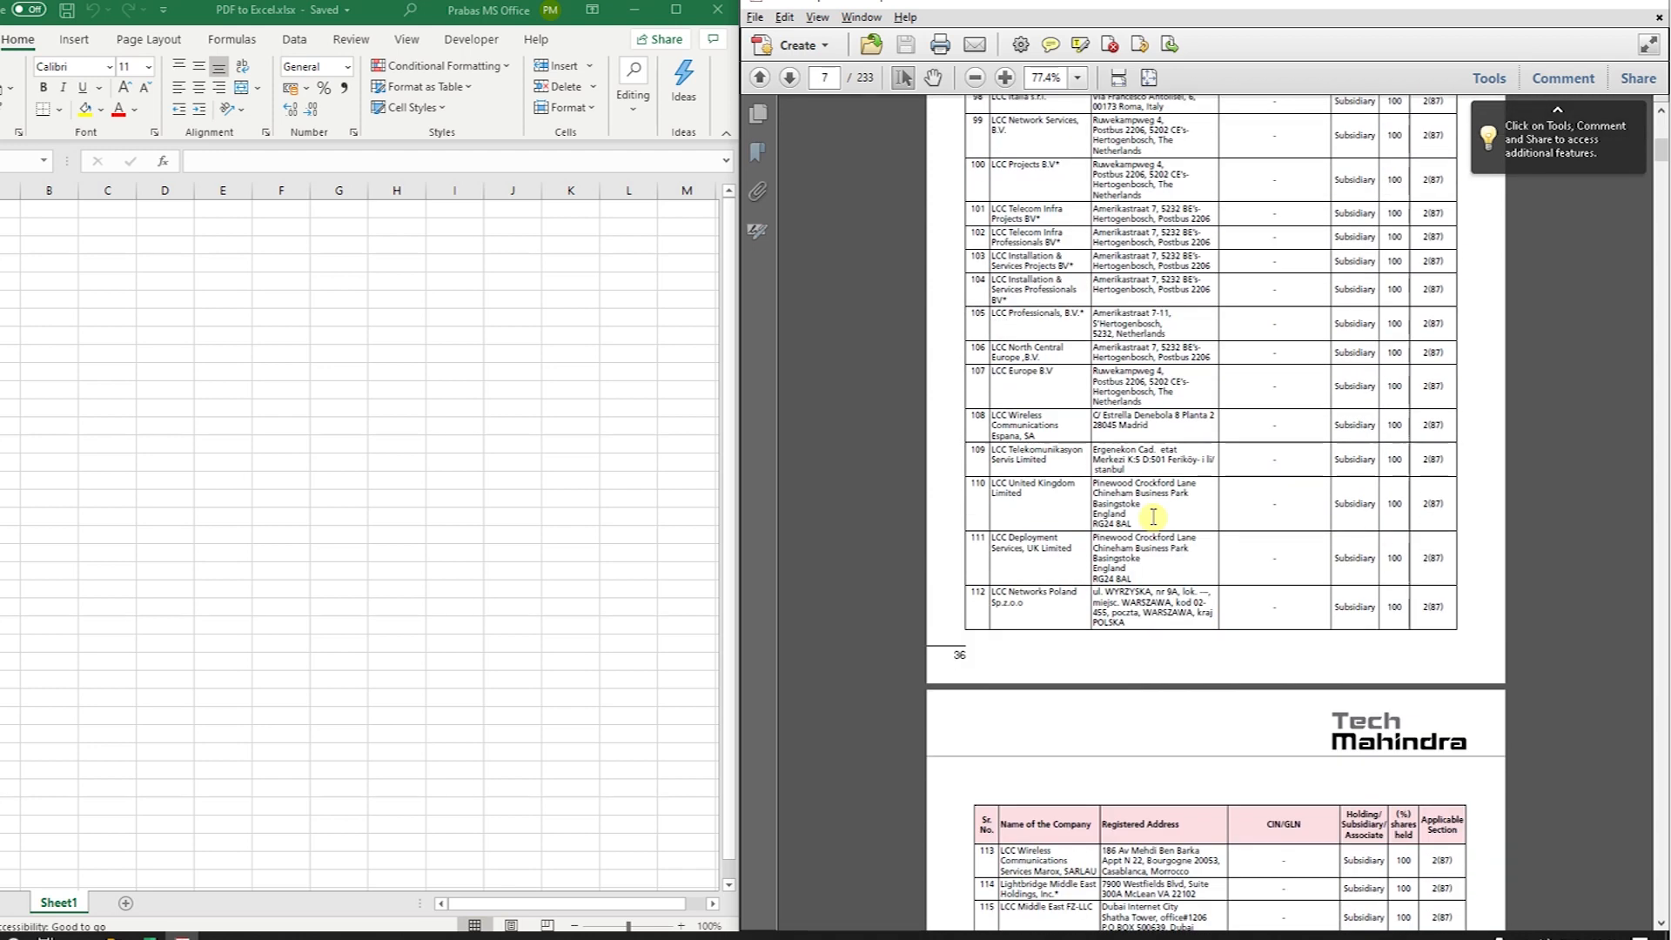
scroll(1153, 515, up, 3)
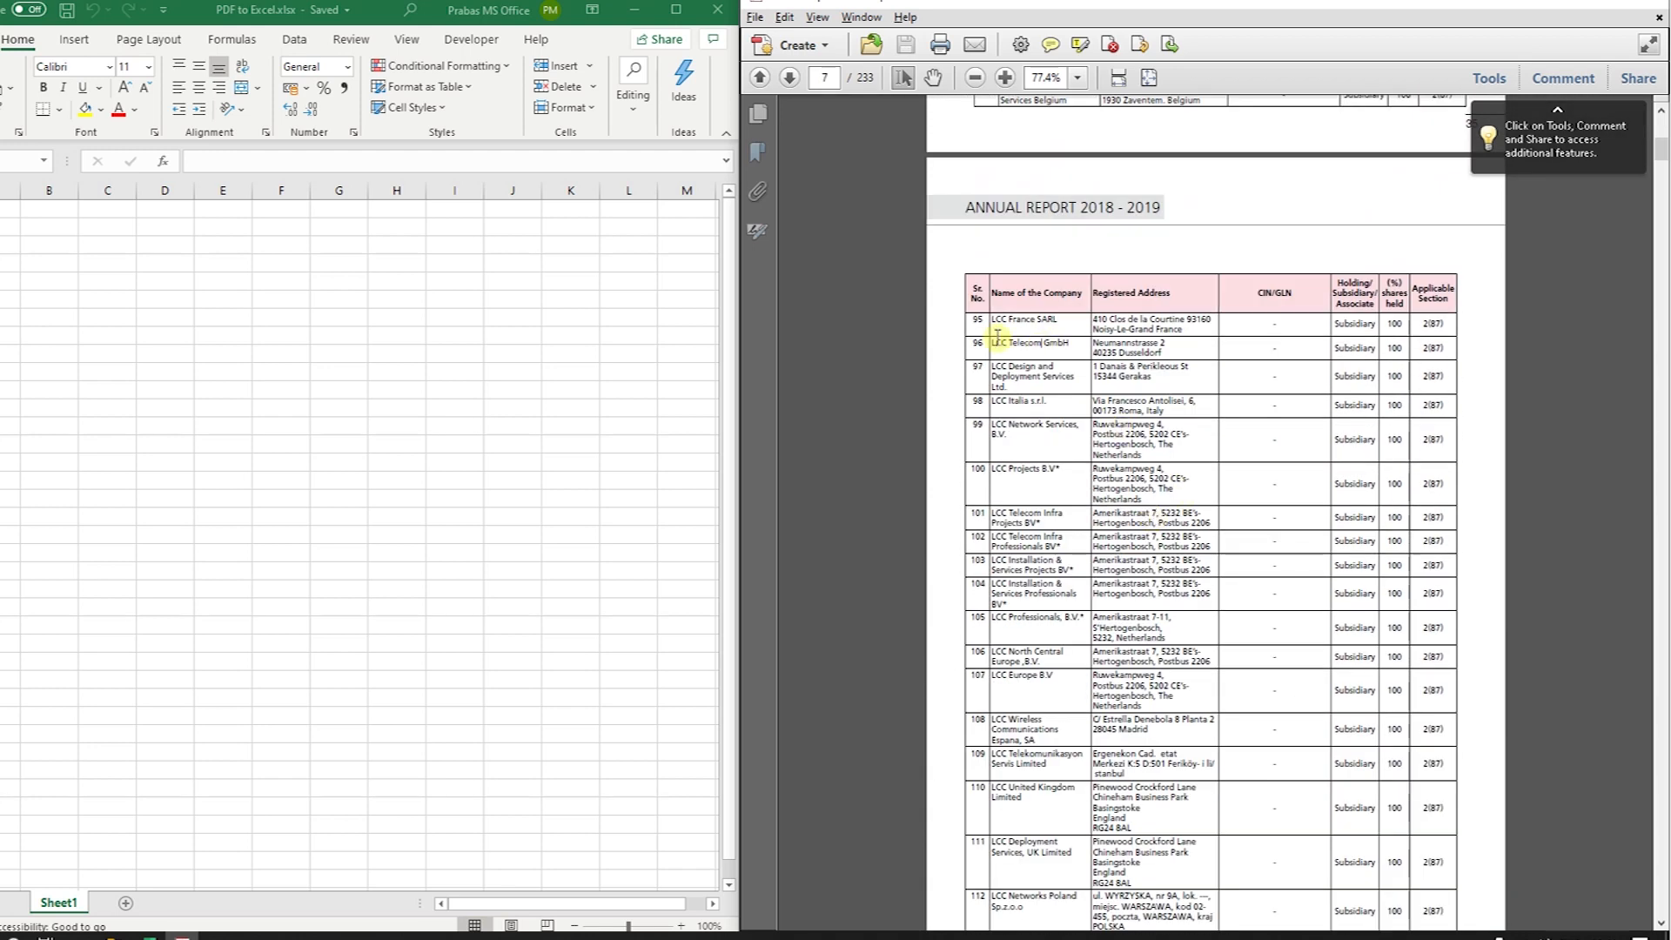
Step: Import Annual-Report 2018-19.pdf into the PDF to Excel workbook as a PDF data source
click(132, 321)
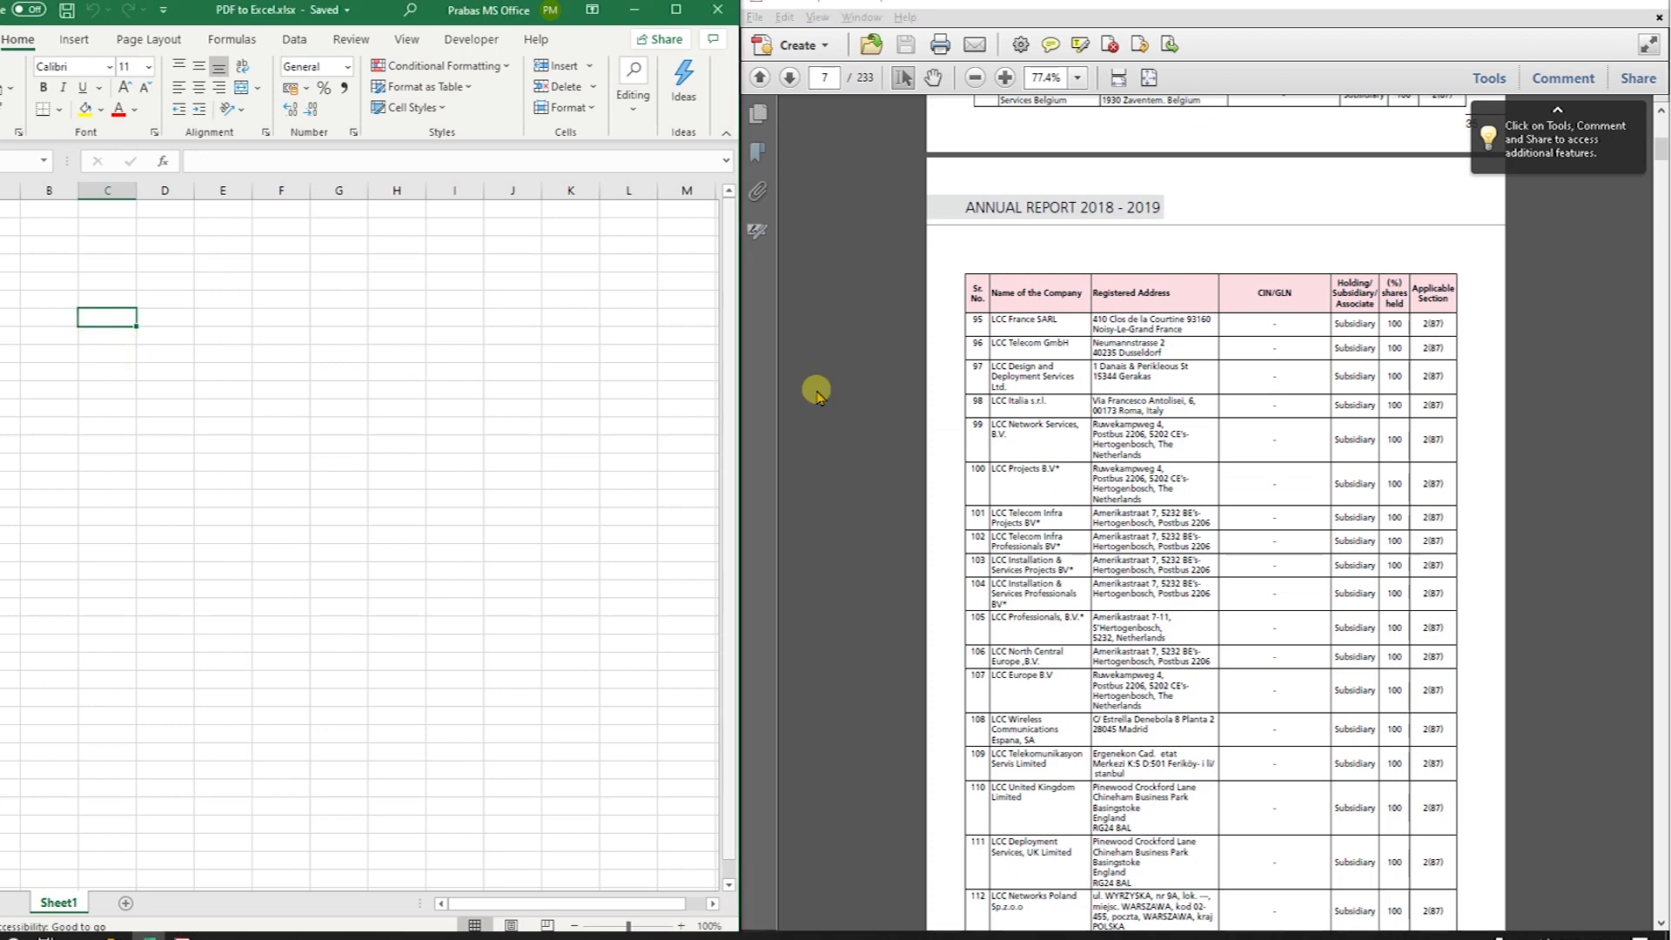
click(302, 368)
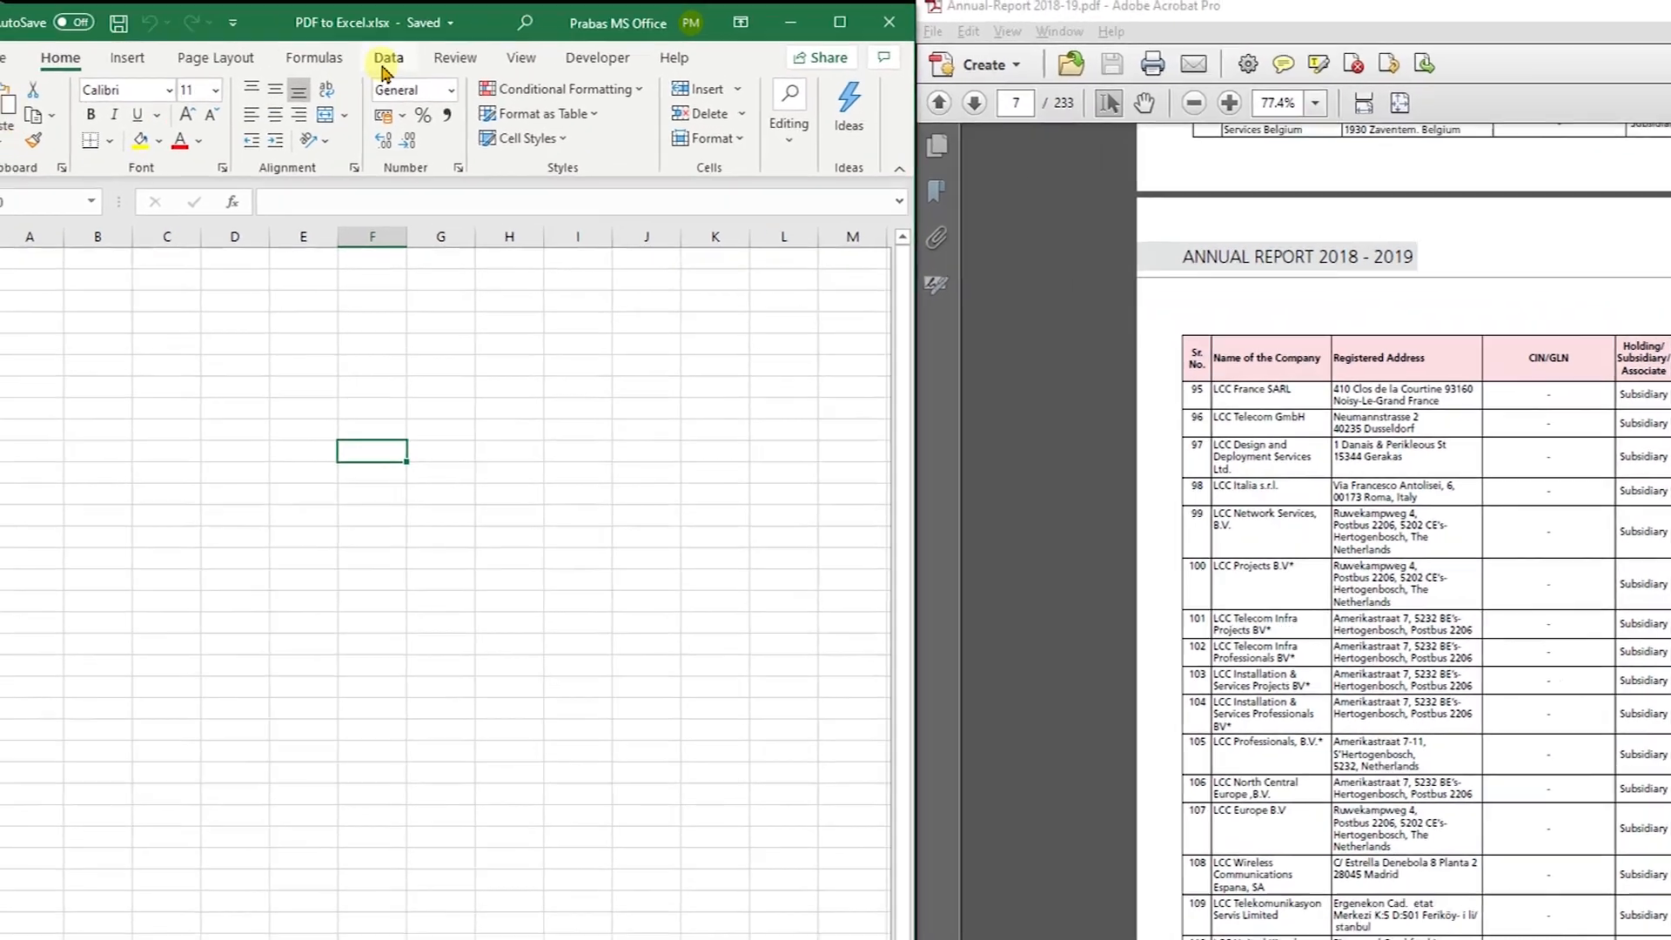
click(294, 39)
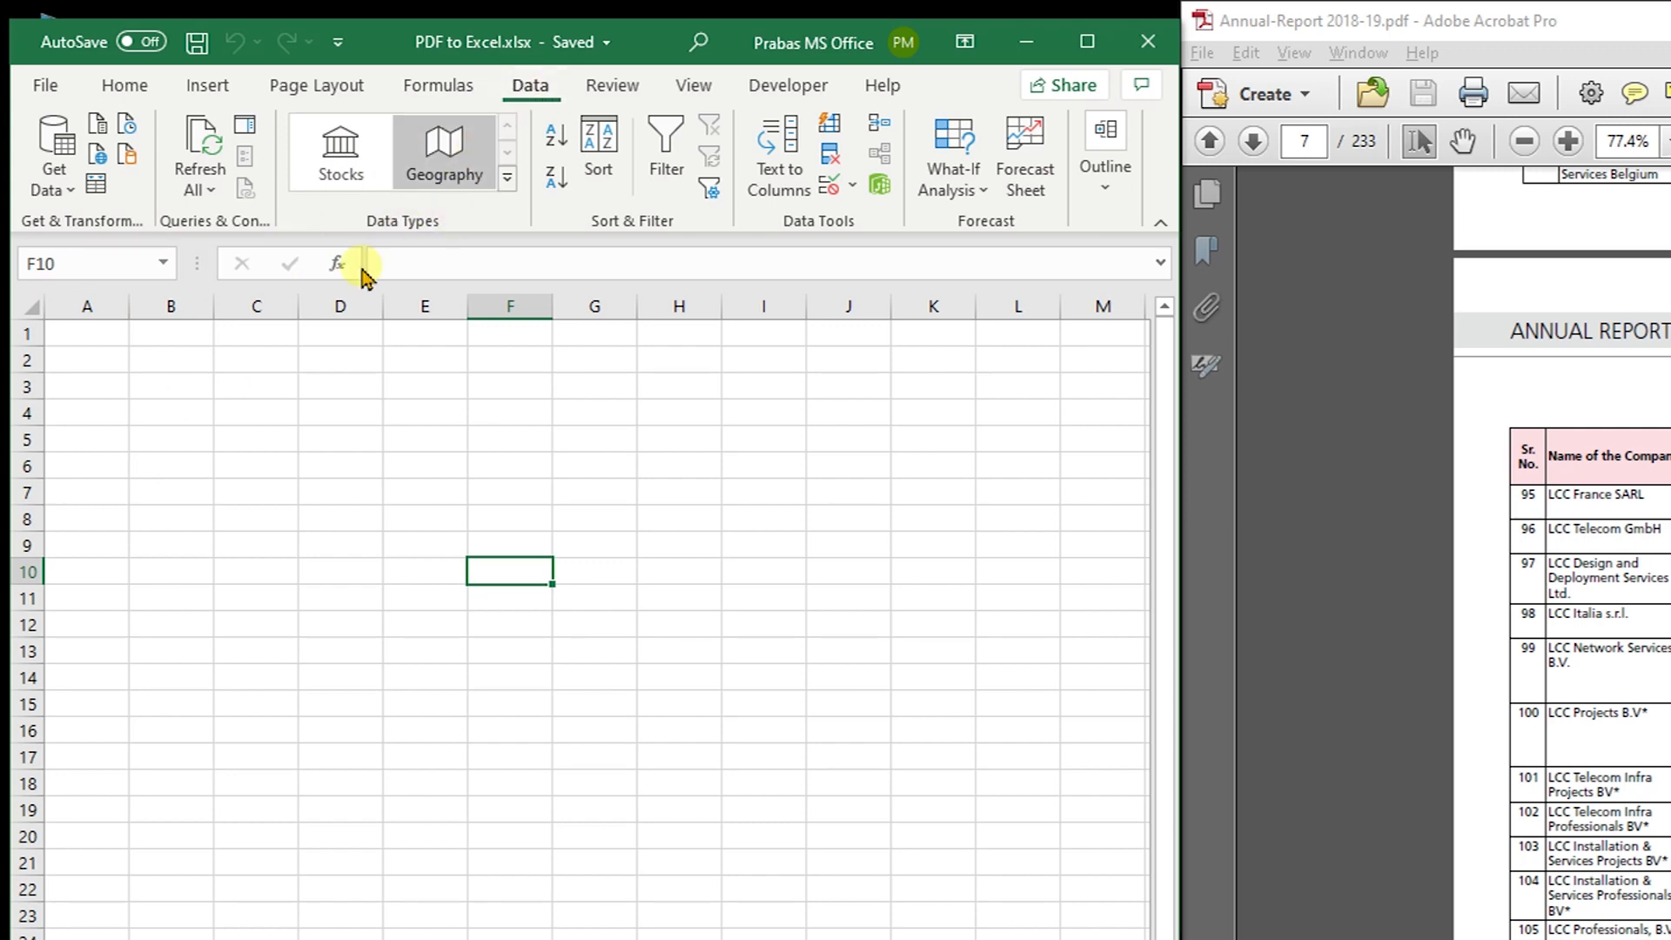
click(54, 184)
mouse_move(95, 258)
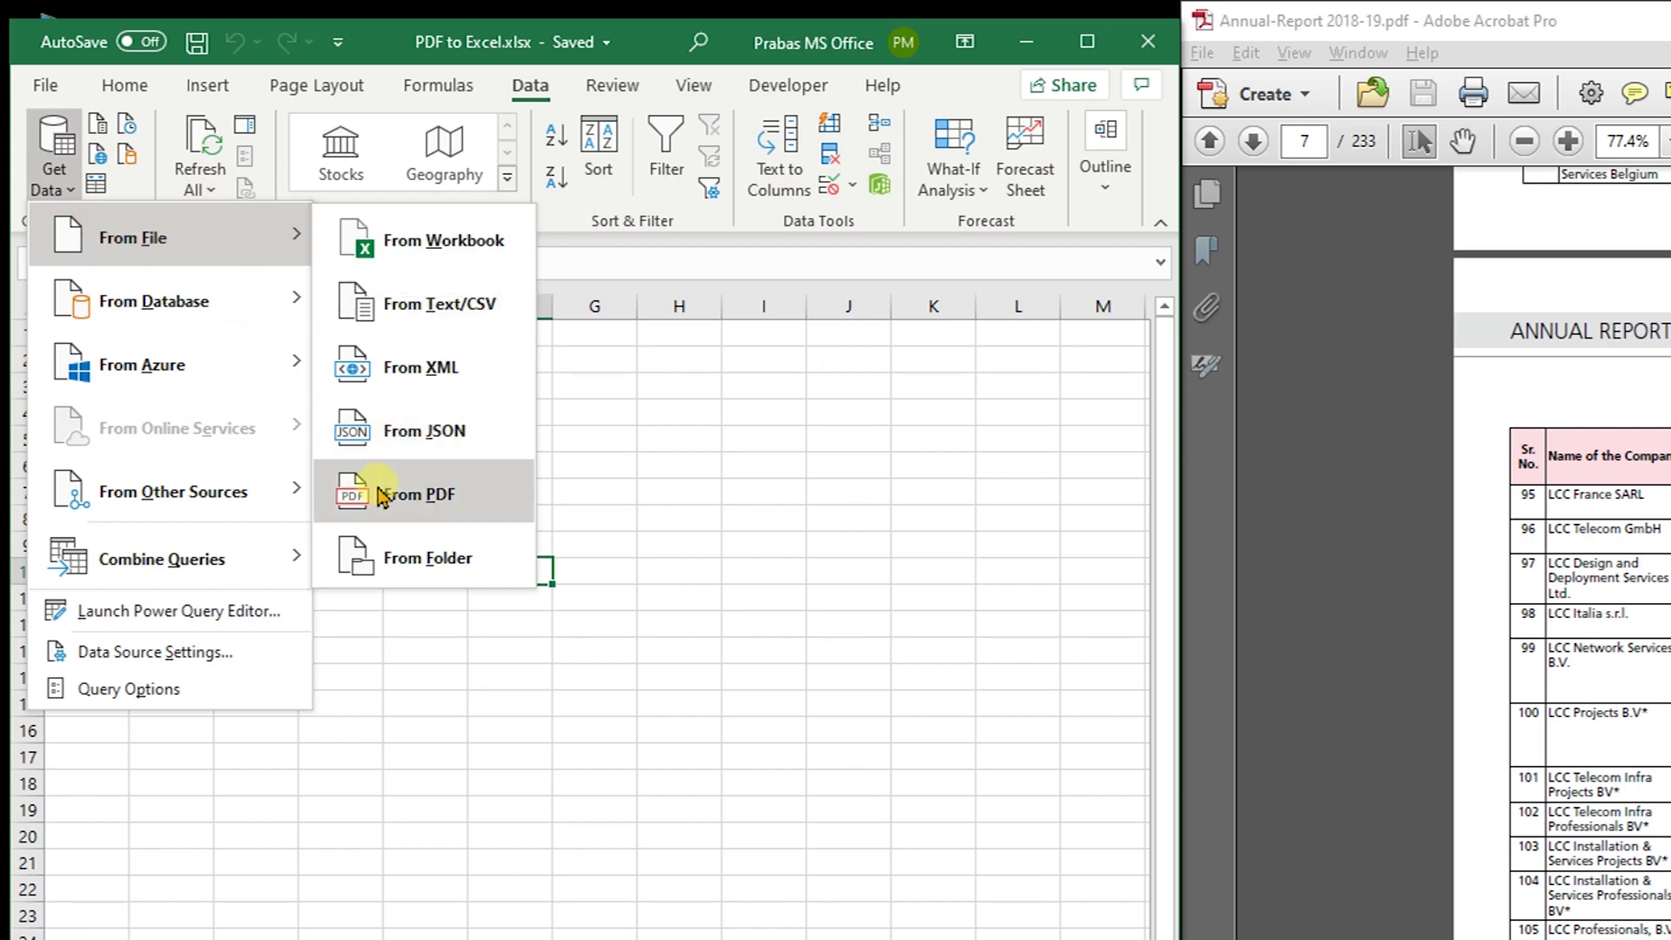
click(409, 502)
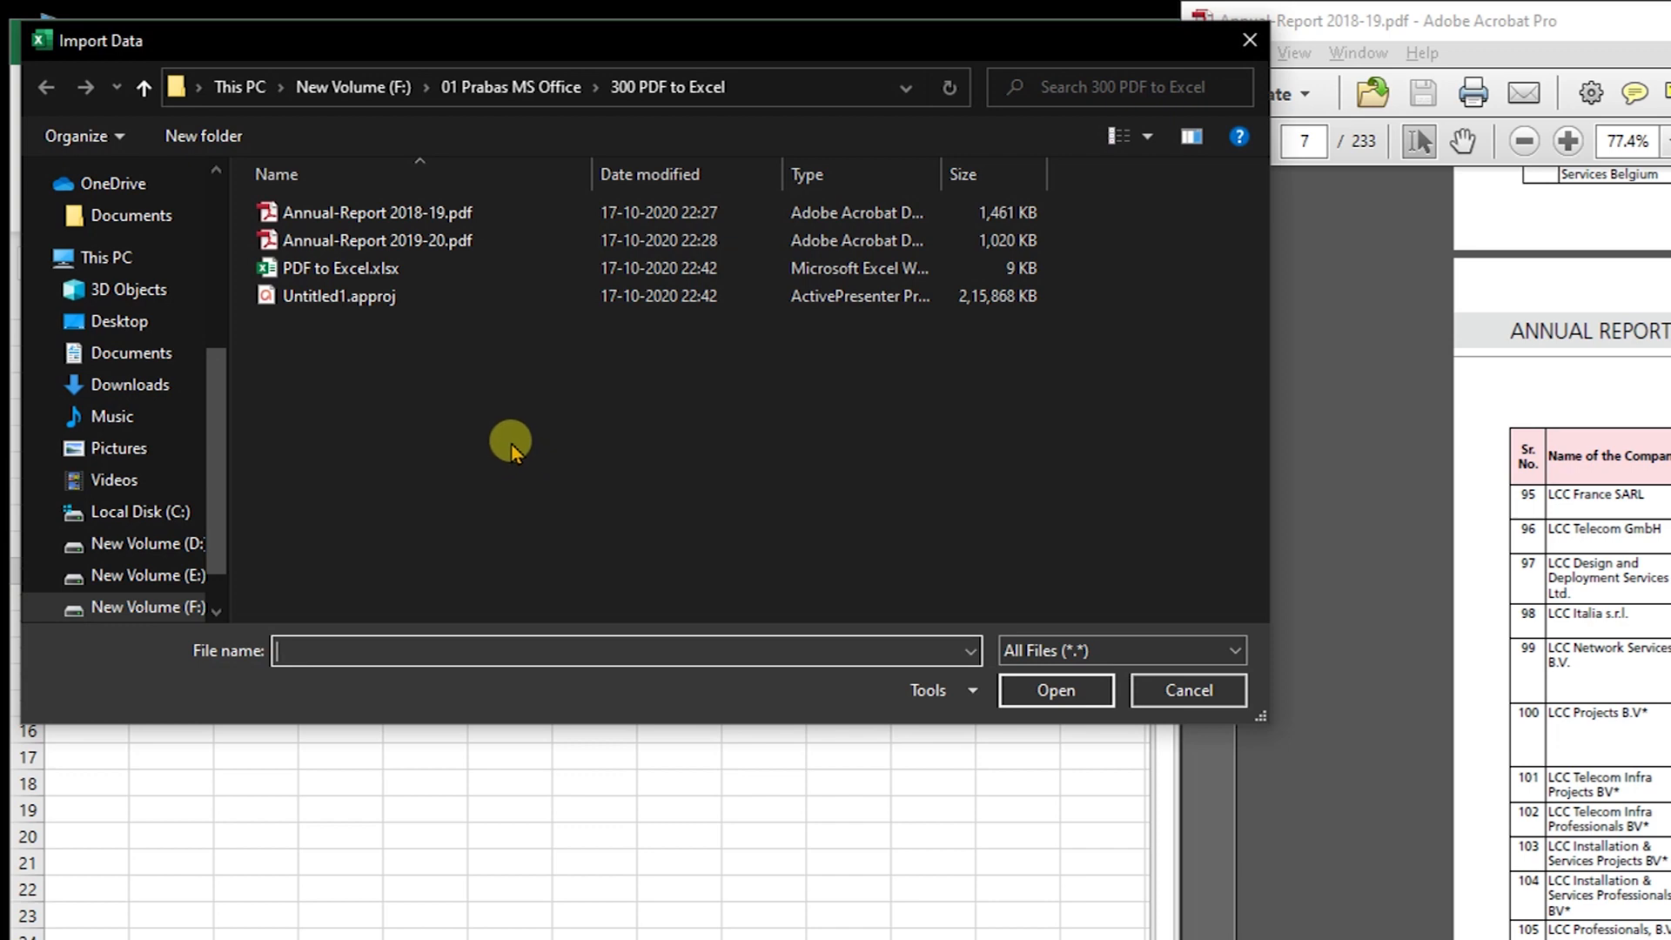
click(269, 212)
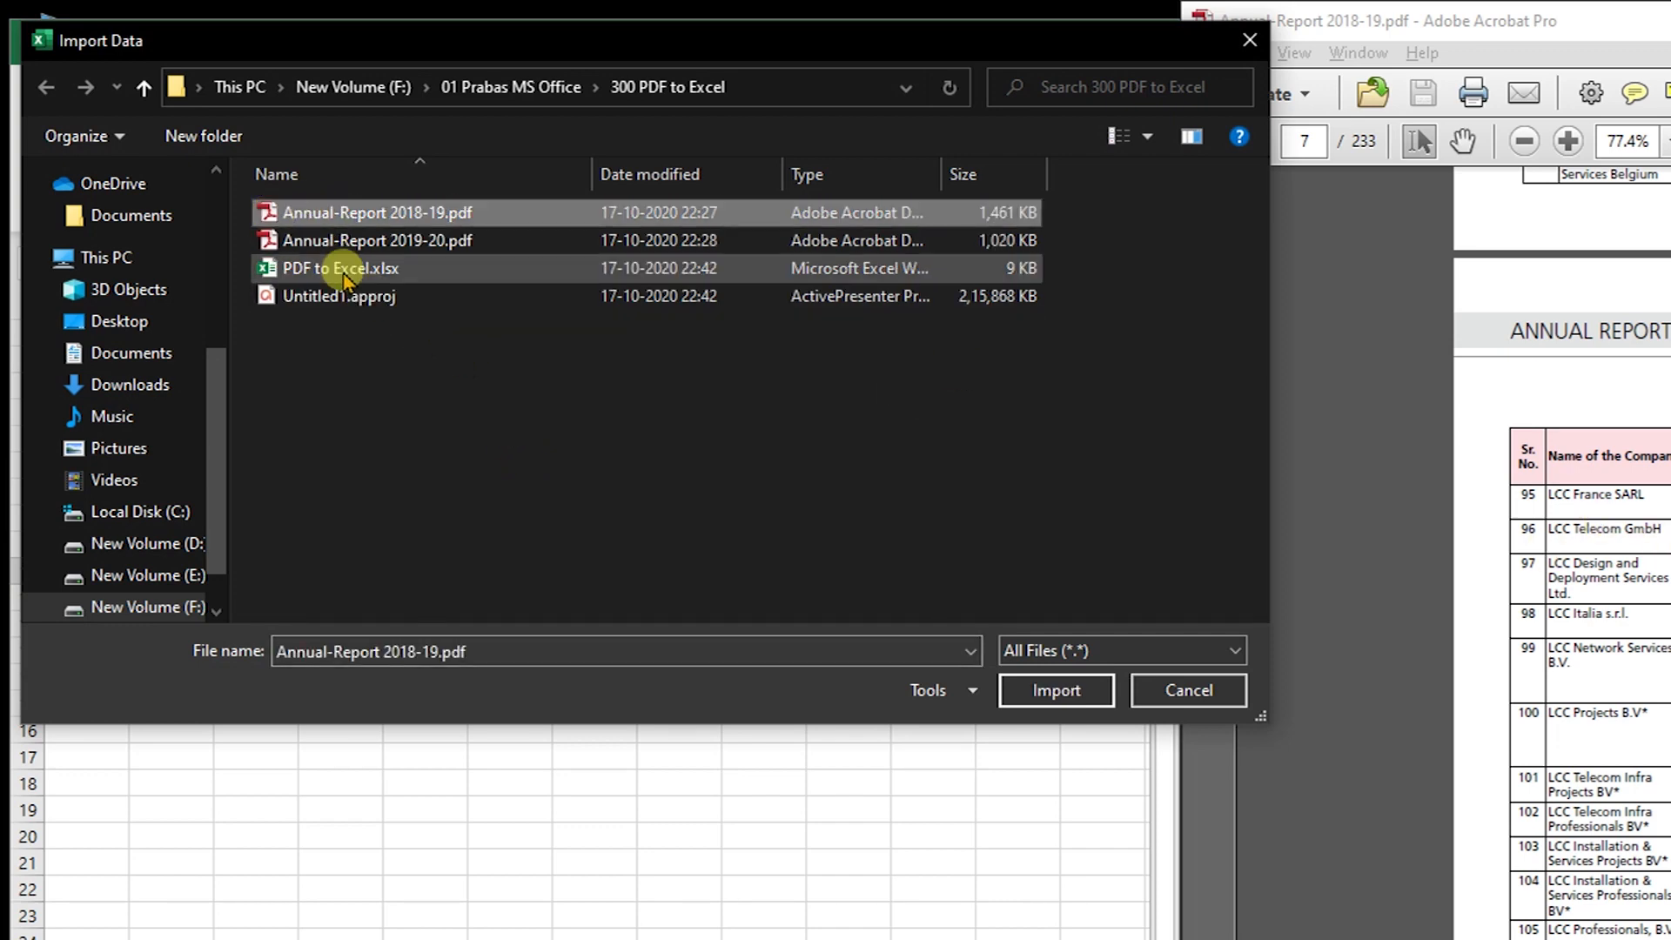
click(1088, 701)
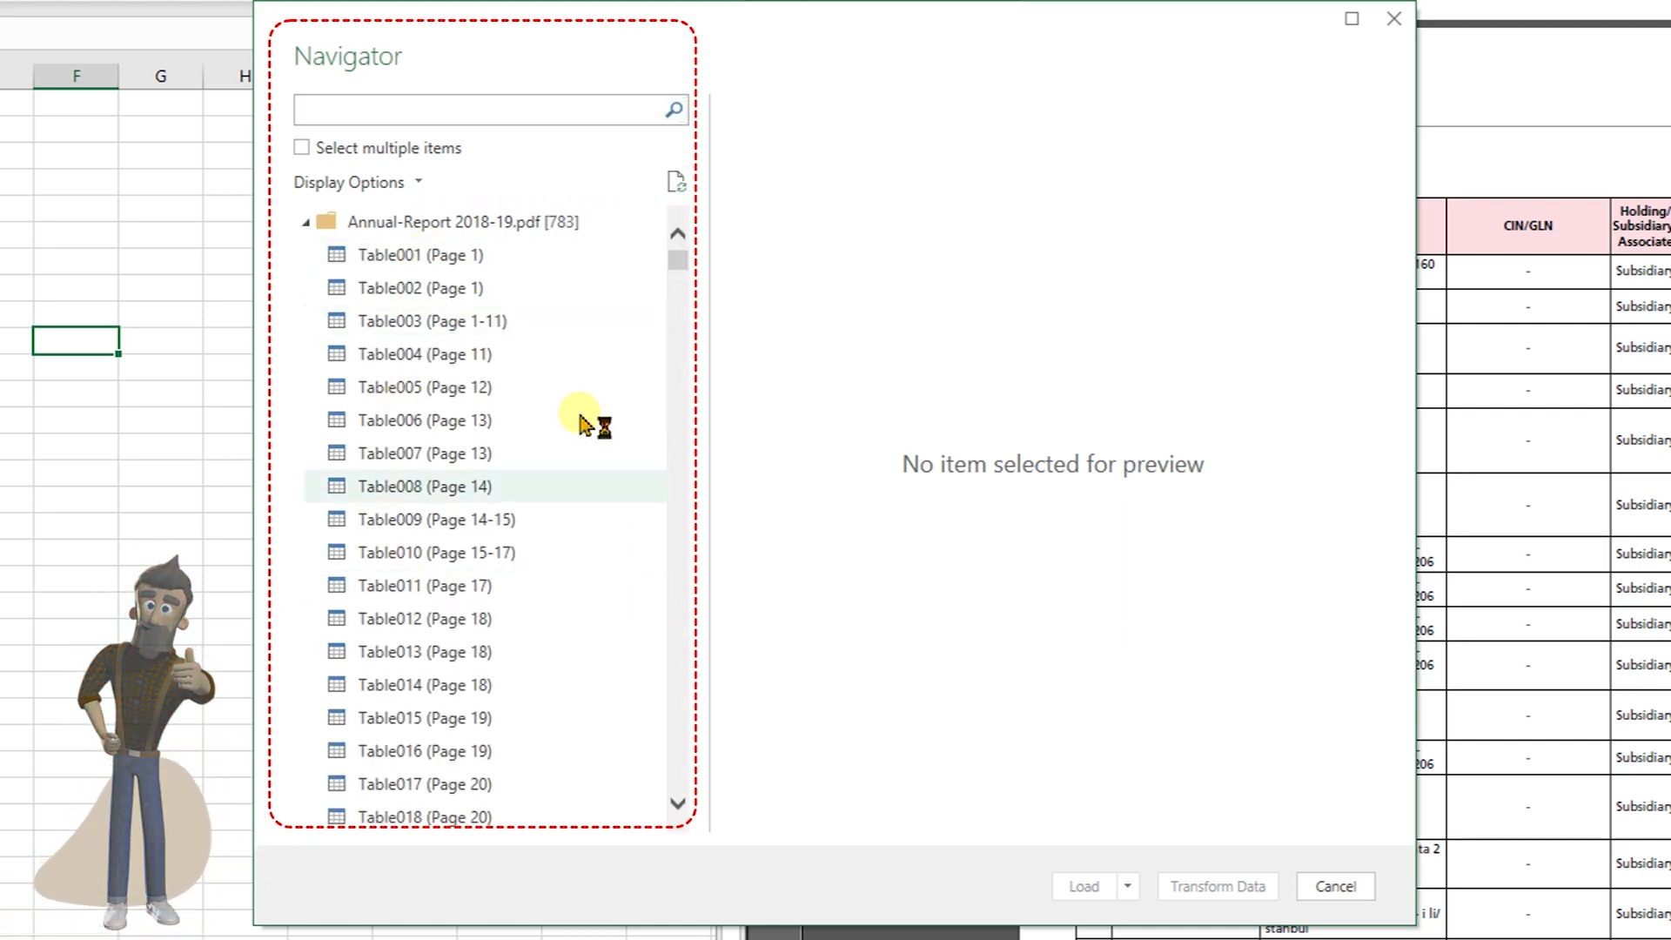
Step: Preview Table001 (Page 1) and Table002 (Page 1) and compare them with the tables on the report's first page
drag(678, 269, 716, 232)
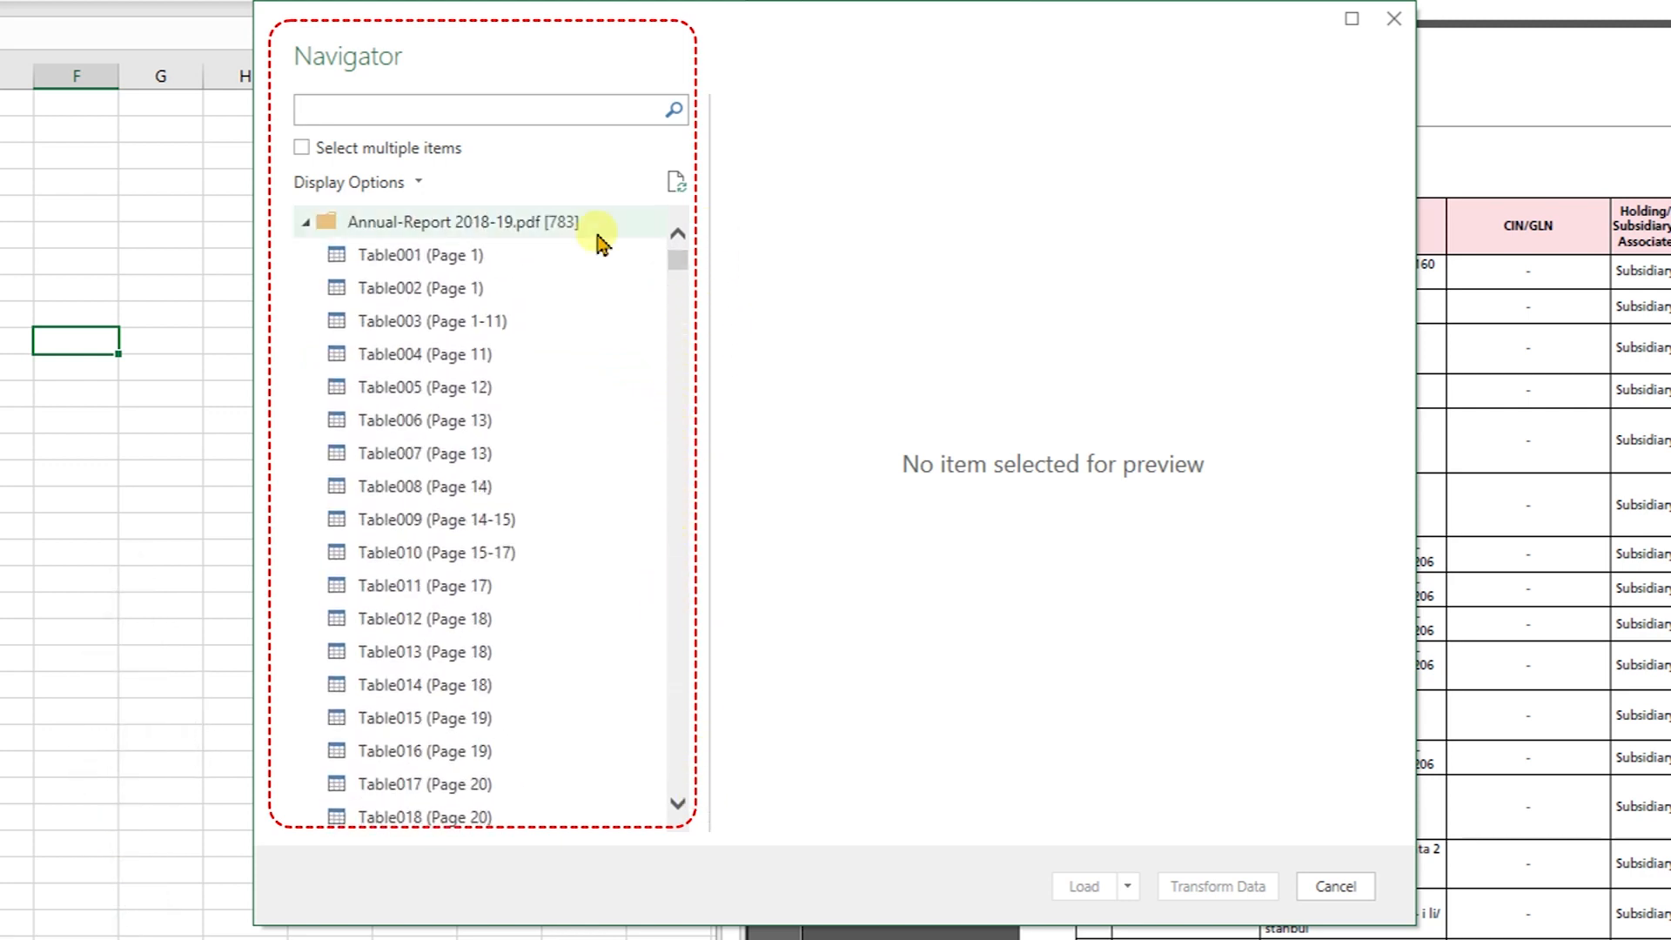
click(454, 261)
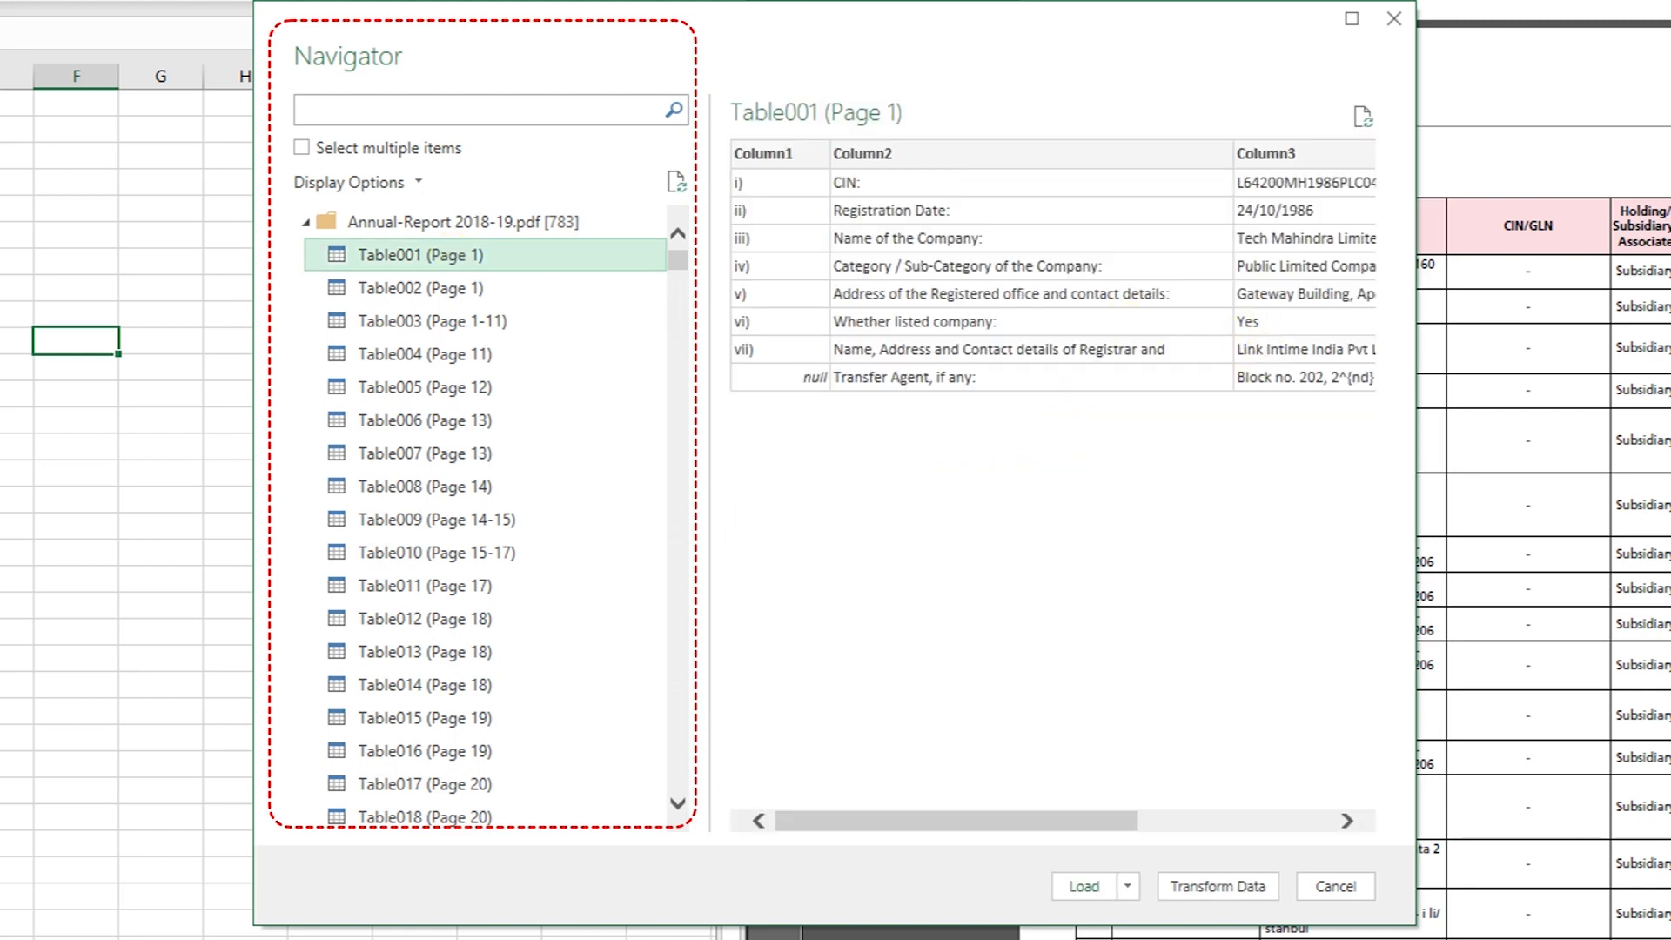
click(1653, 413)
scroll(1345, 470, up, 10)
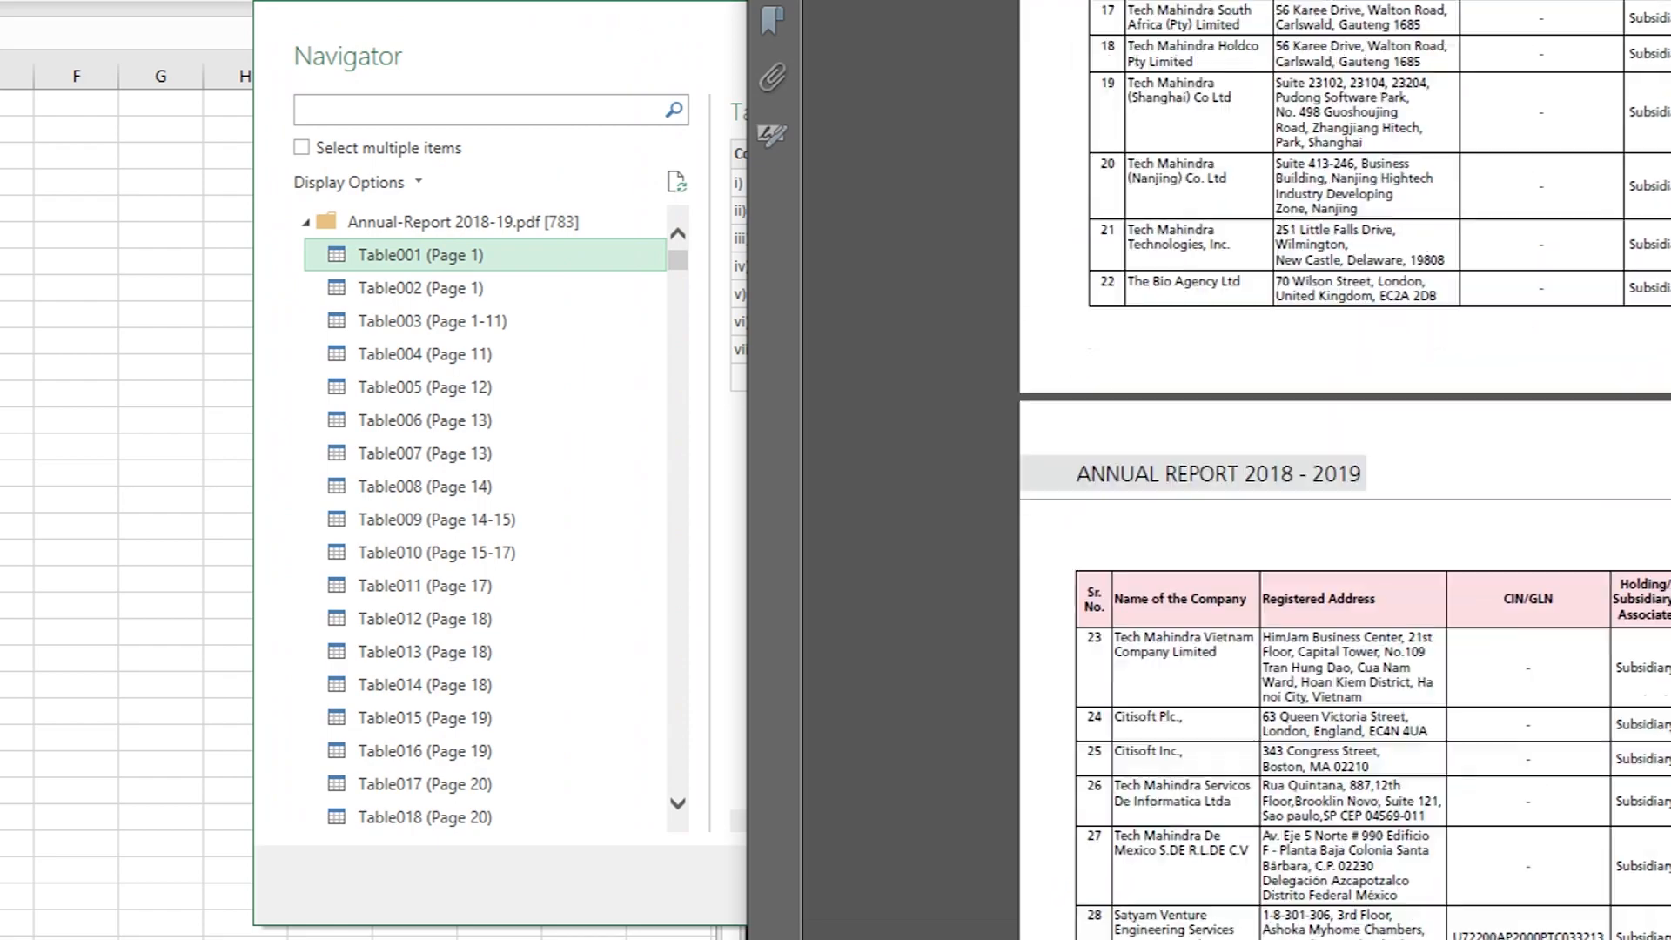
click(392, 258)
drag(559, 20, 104, 77)
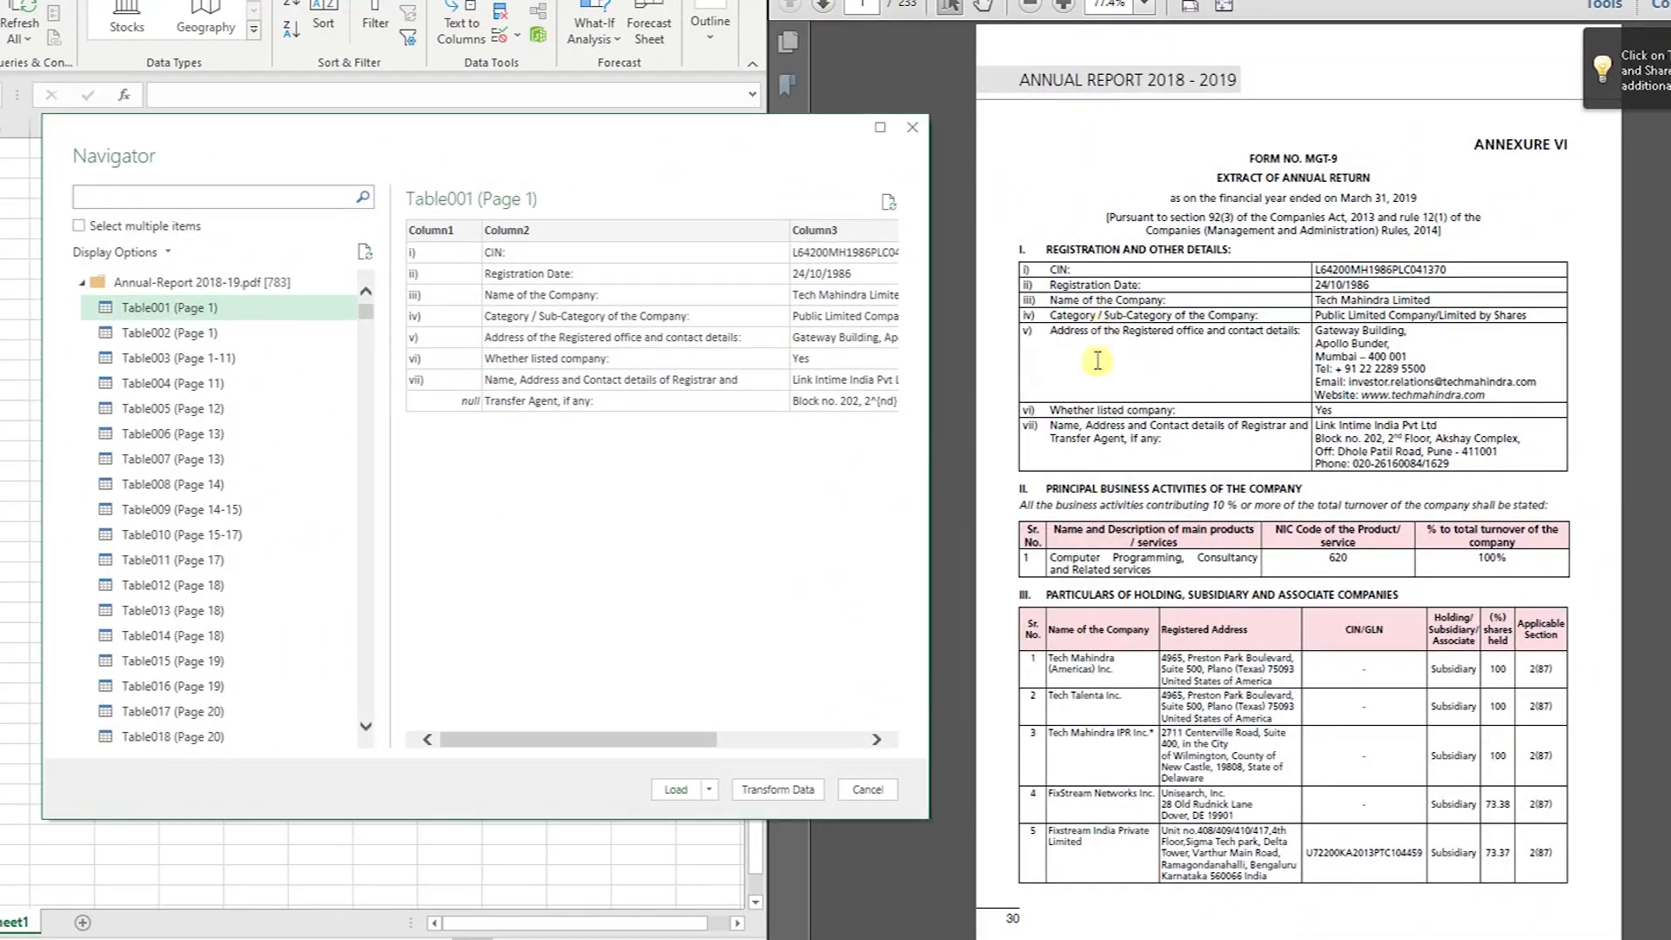
click(173, 340)
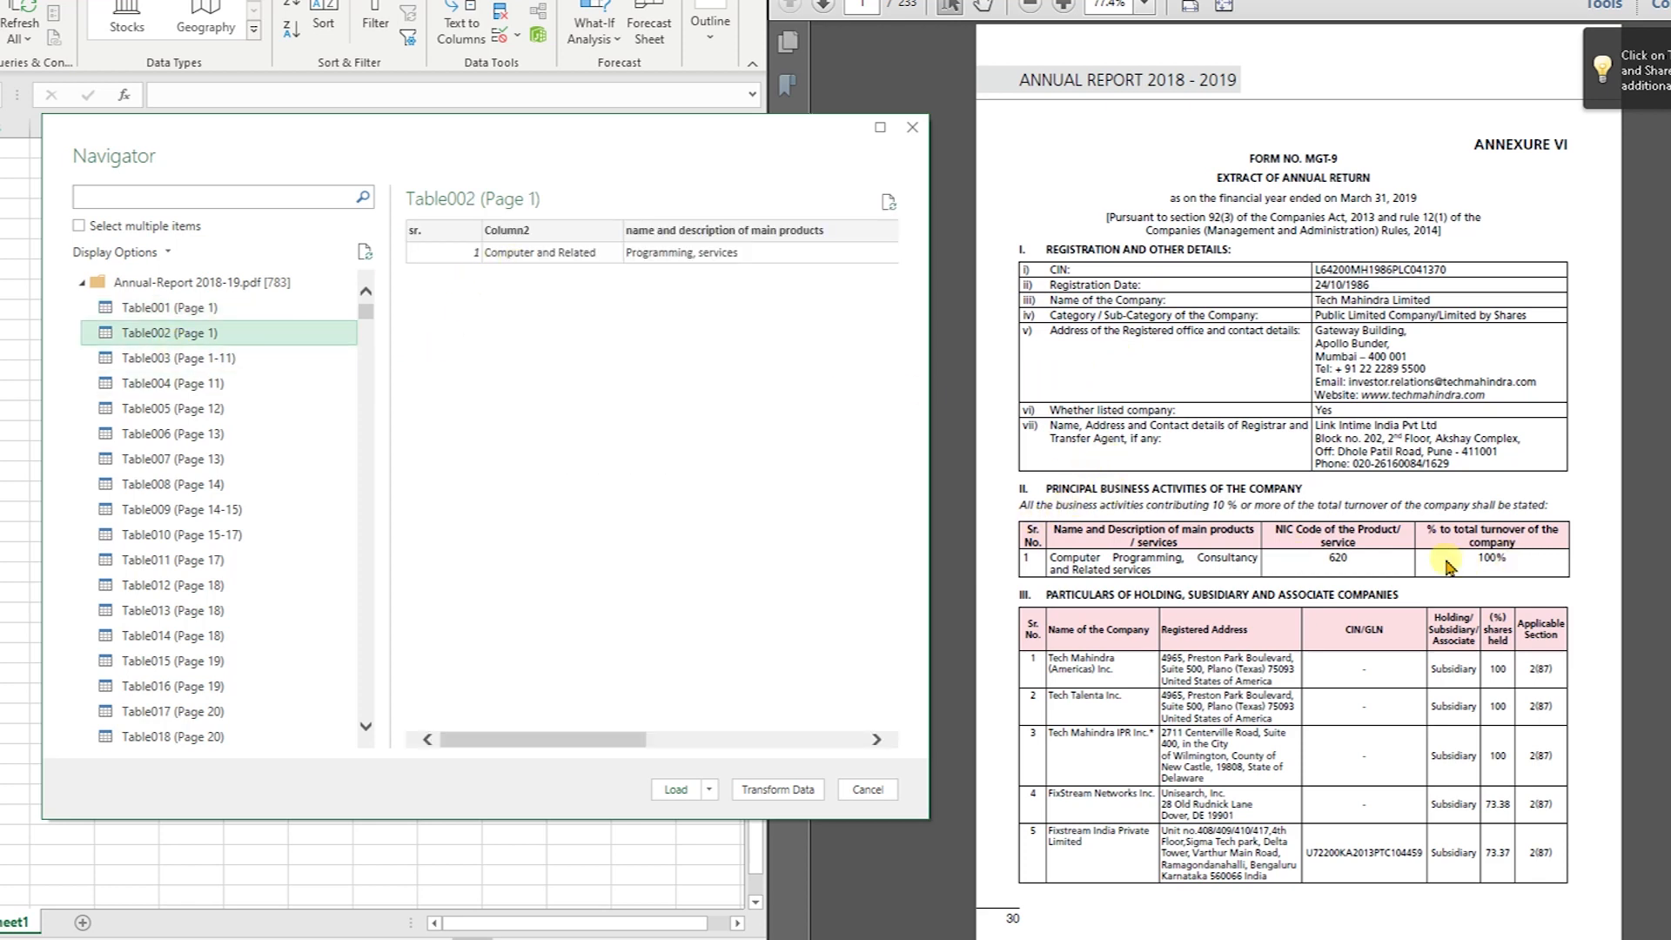
Step: Select Table003 (Page 1-11) for import and compare its rows and address column with the companies table in the report
click(209, 362)
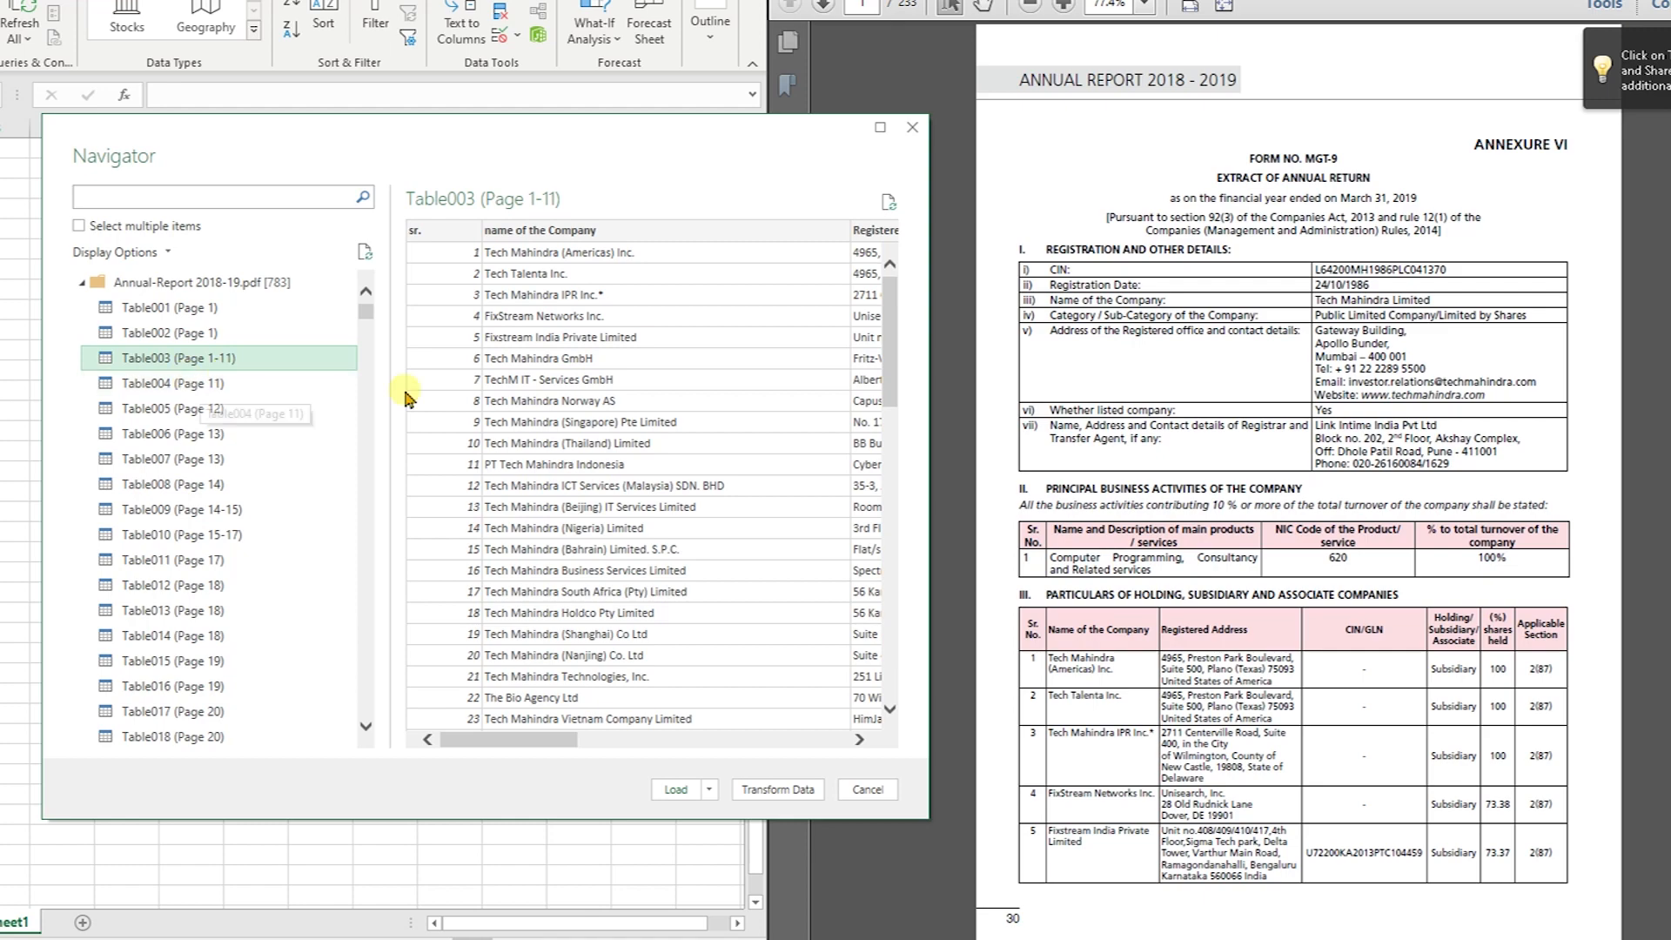
click(1056, 459)
scroll(1097, 559, down, 3)
scroll(1098, 559, down, 20)
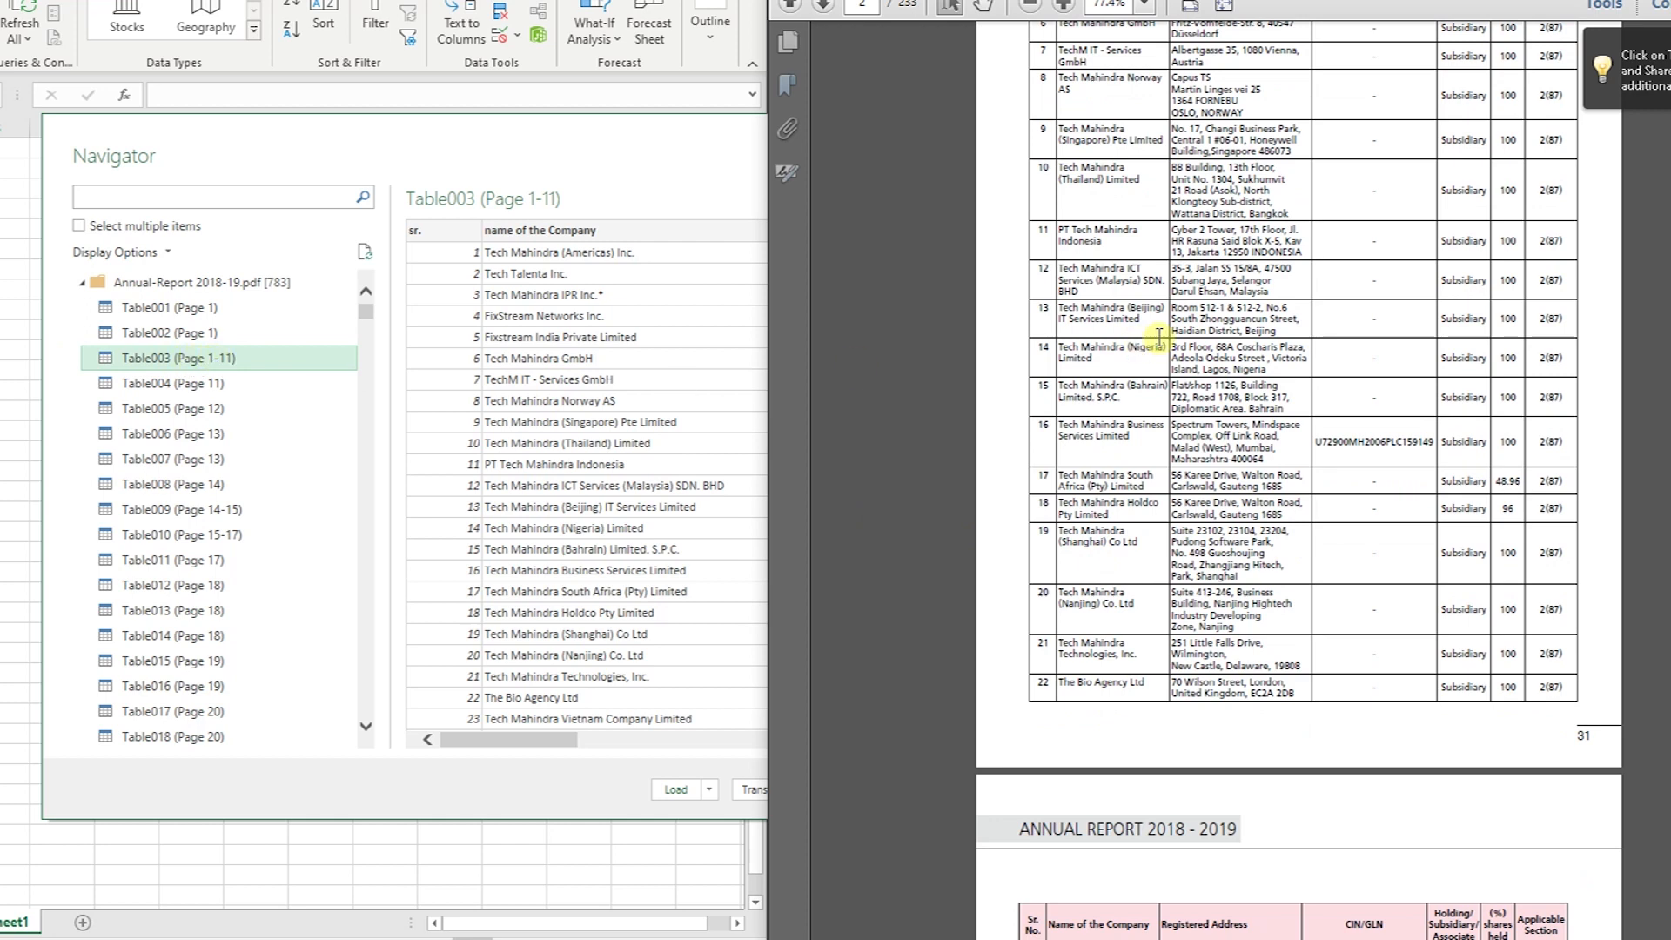
scroll(588, 409, down, 5)
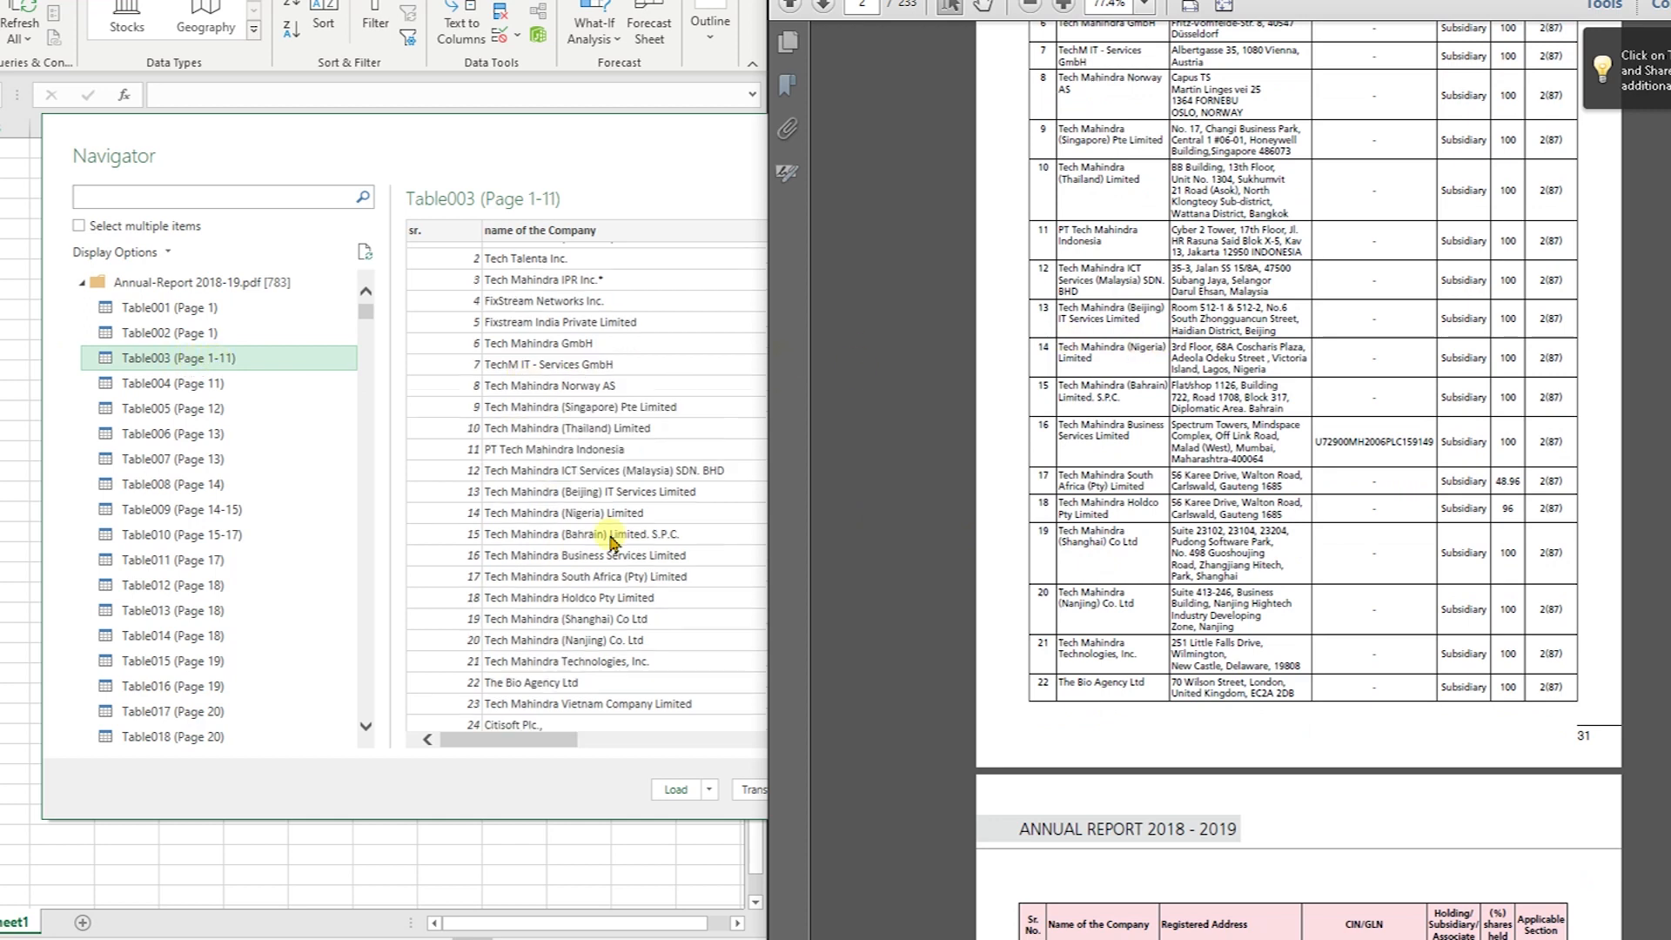
click(705, 150)
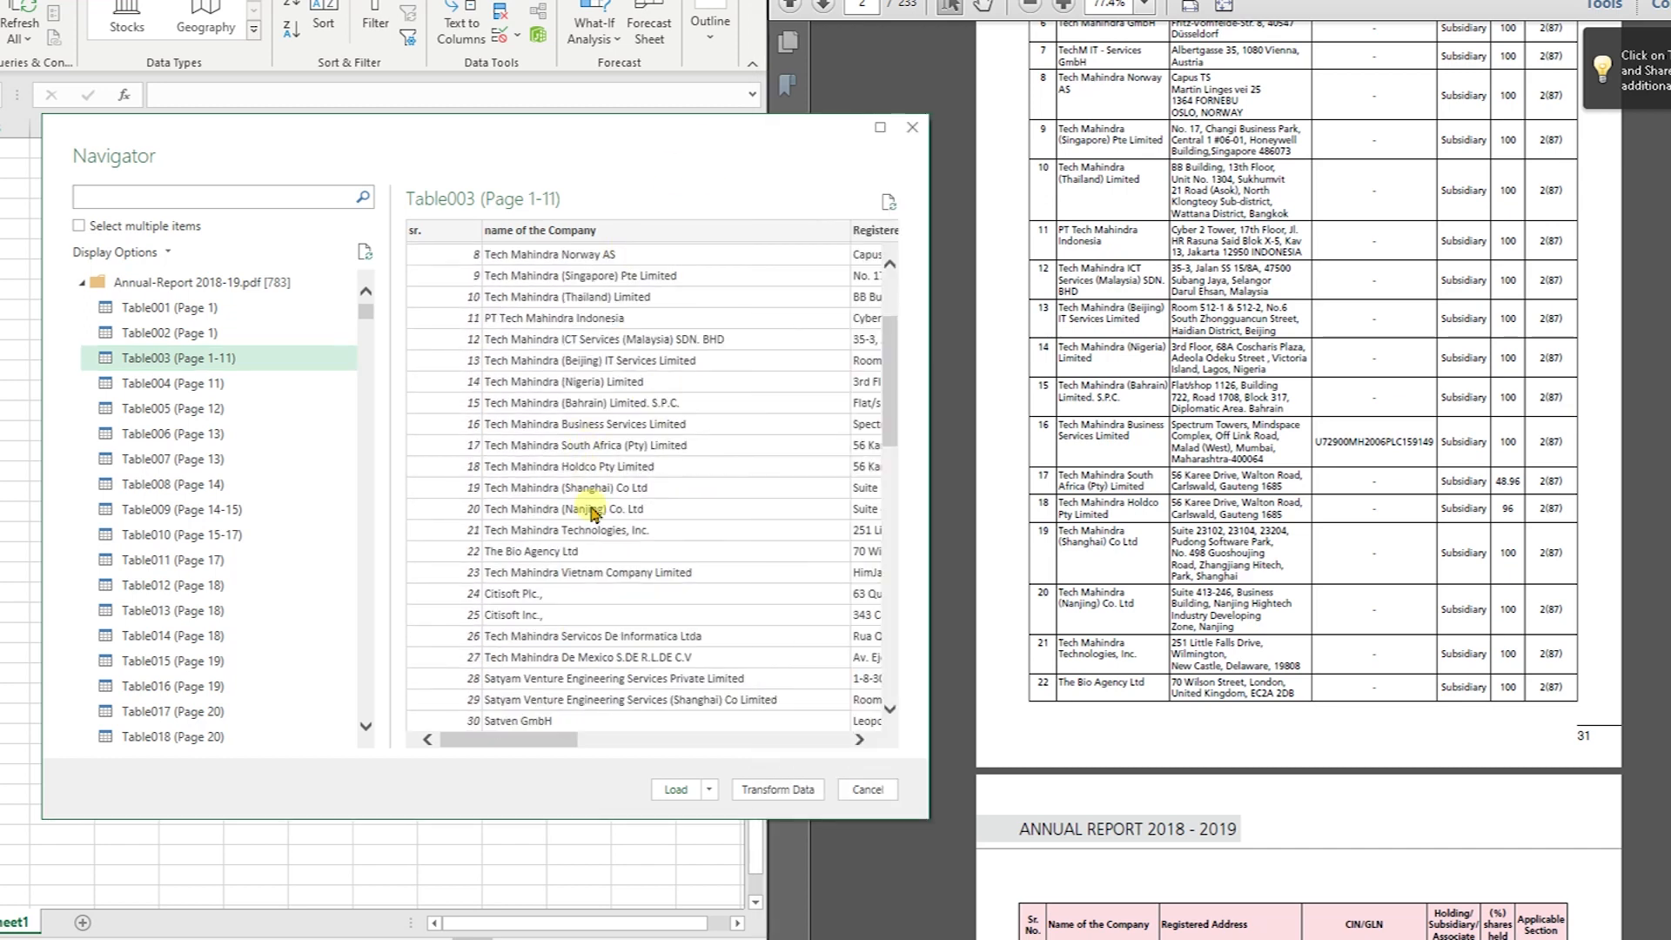
scroll(766, 544, up, 5)
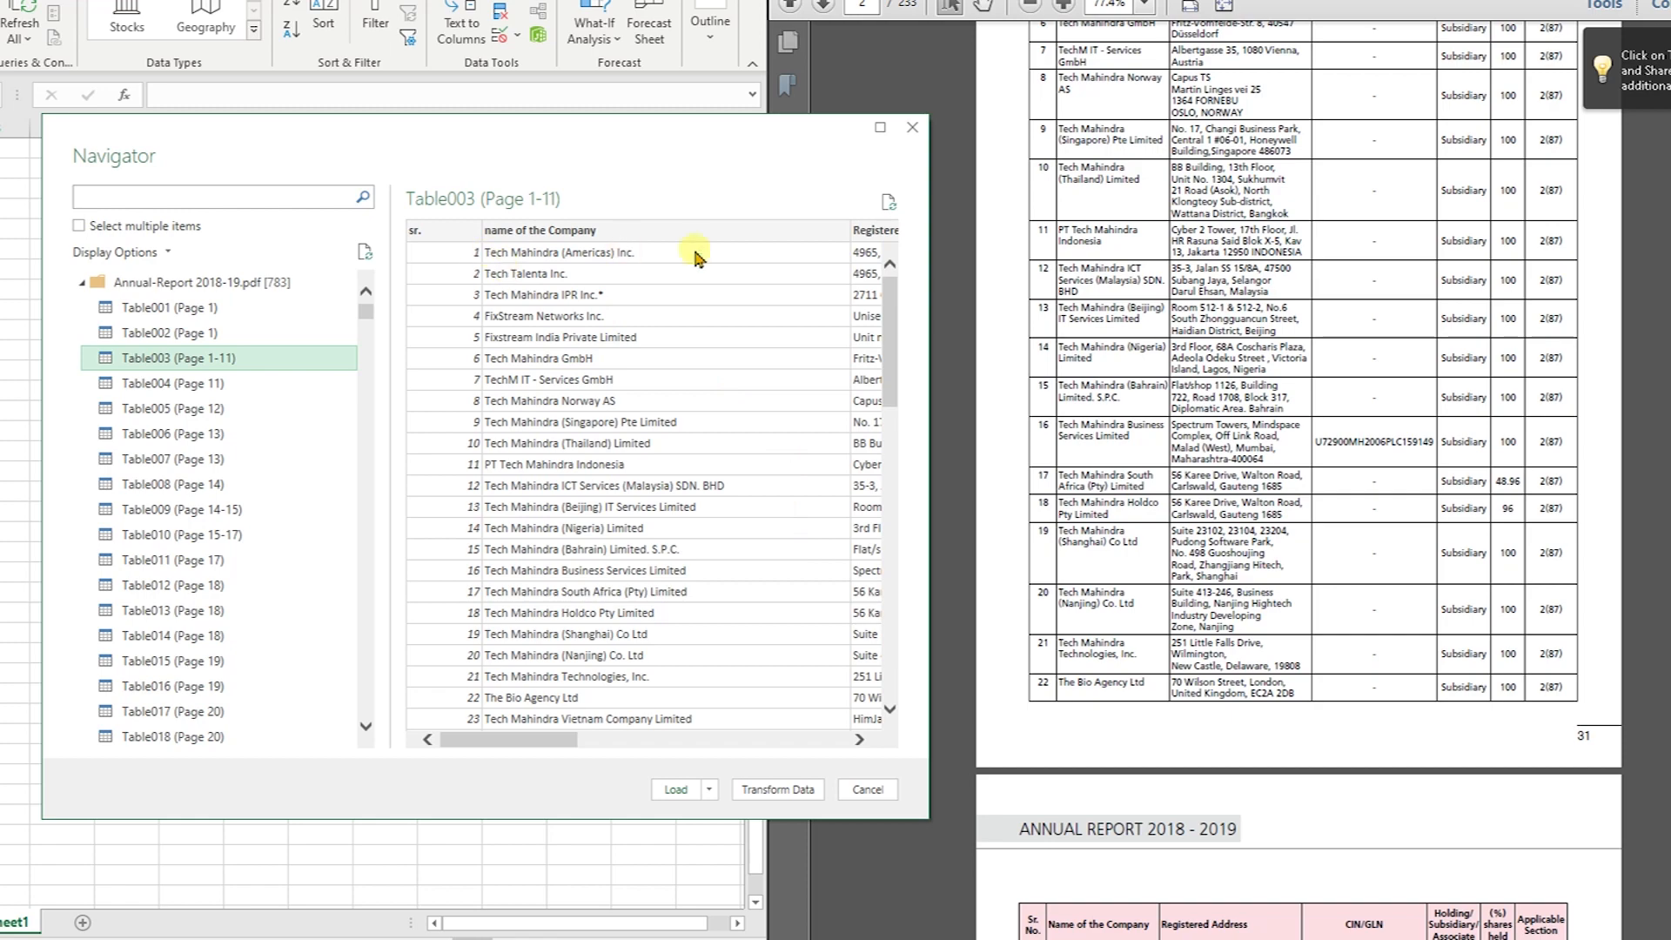
scroll(1125, 337, up, 3)
scroll(1125, 338, up, 6)
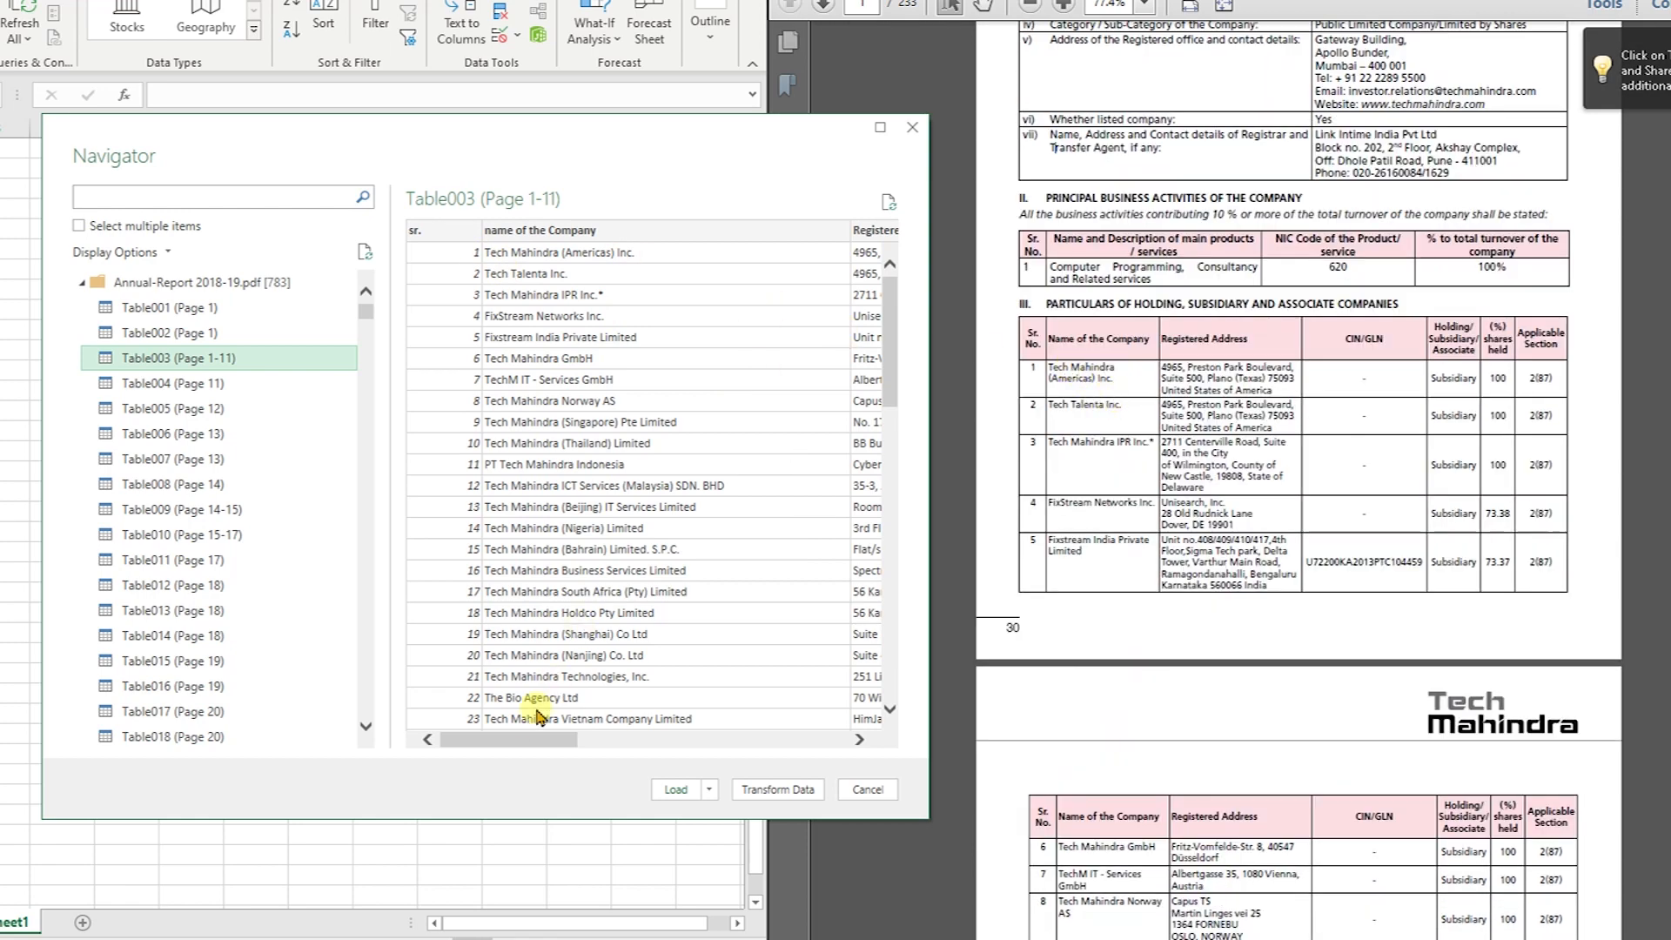
drag(528, 742, 566, 741)
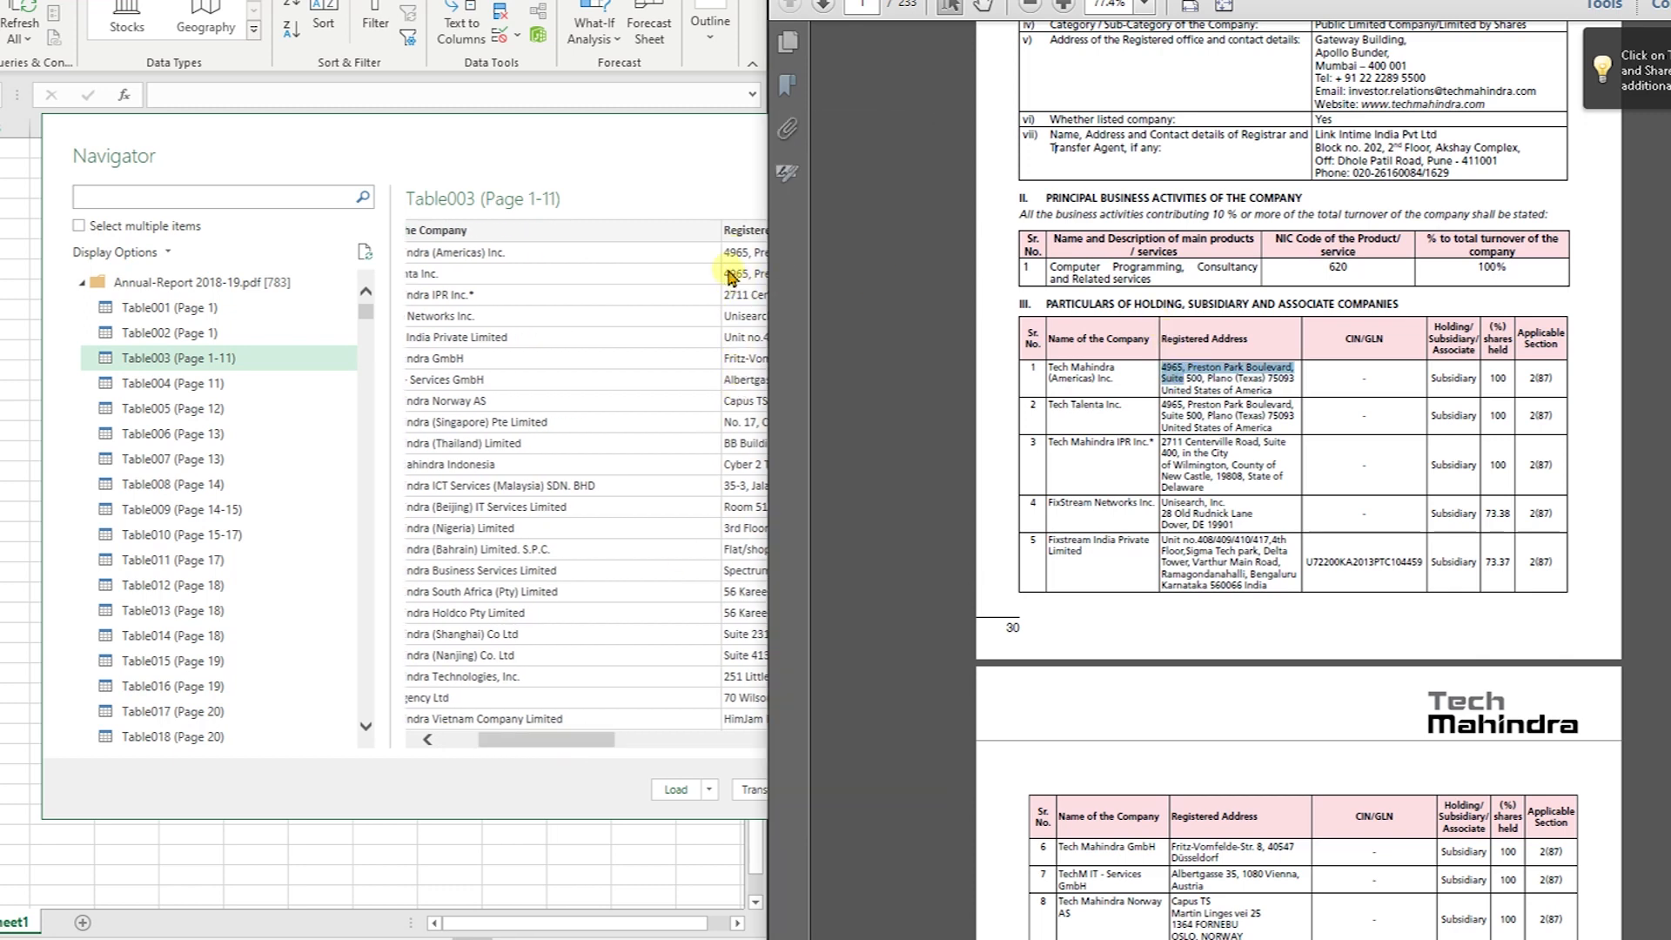
click(700, 206)
Step: Open Table003 (Page 1-11) in the Power Query Editor, check its rows, and load it into the workbook
click(775, 791)
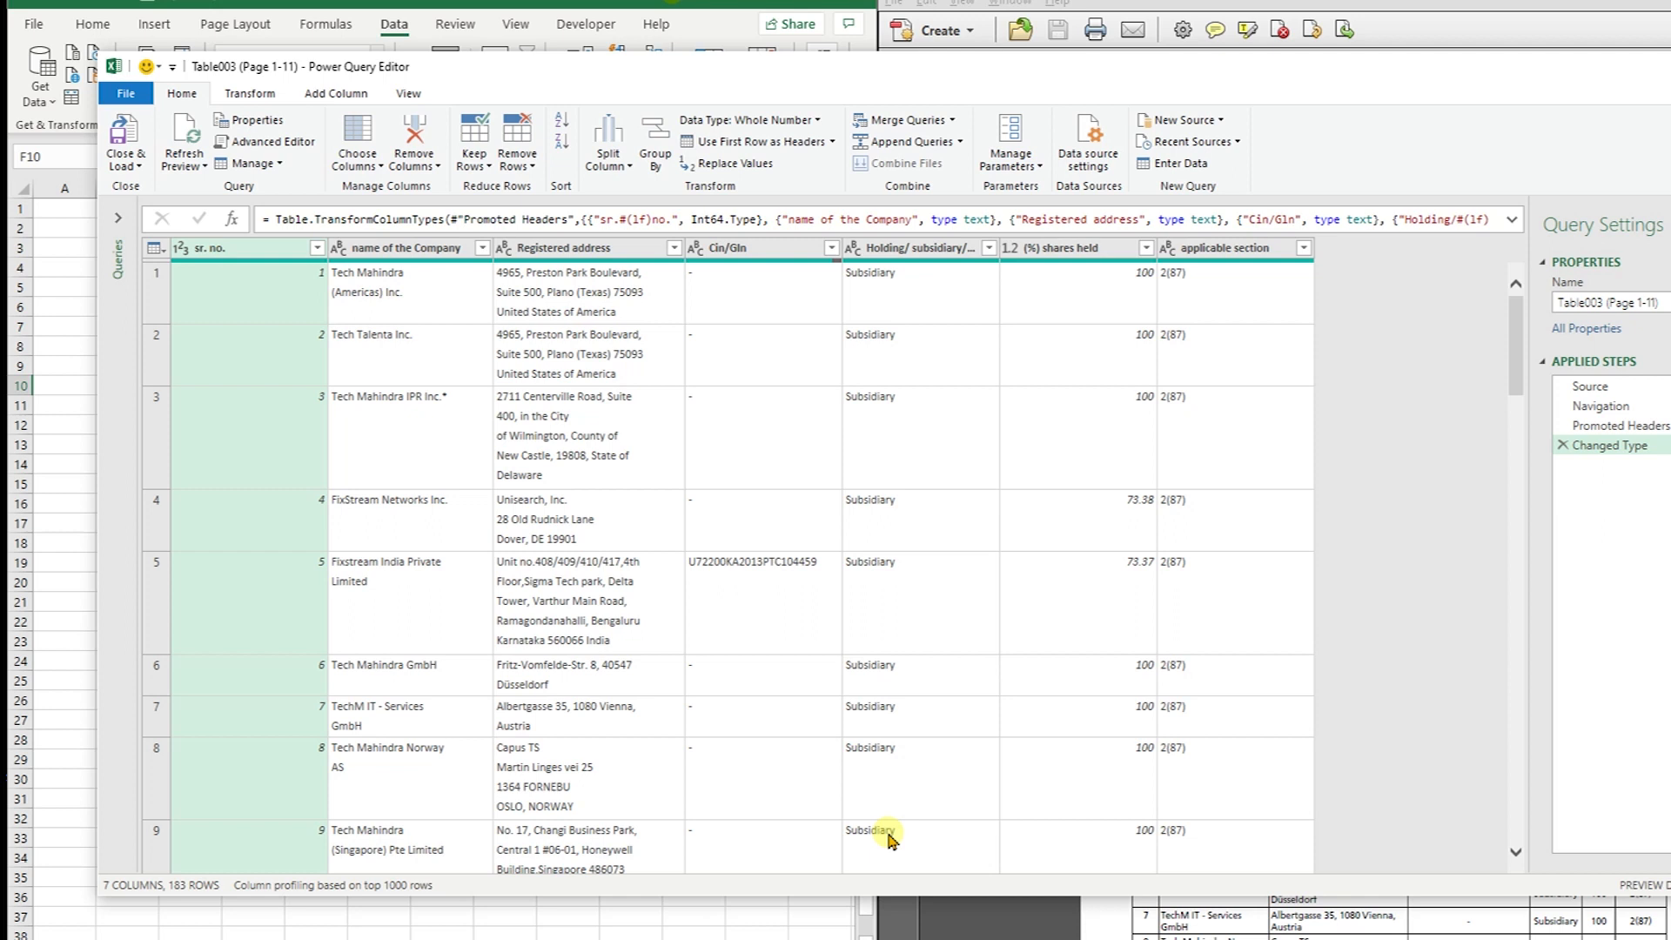
scroll(889, 837, down, 8)
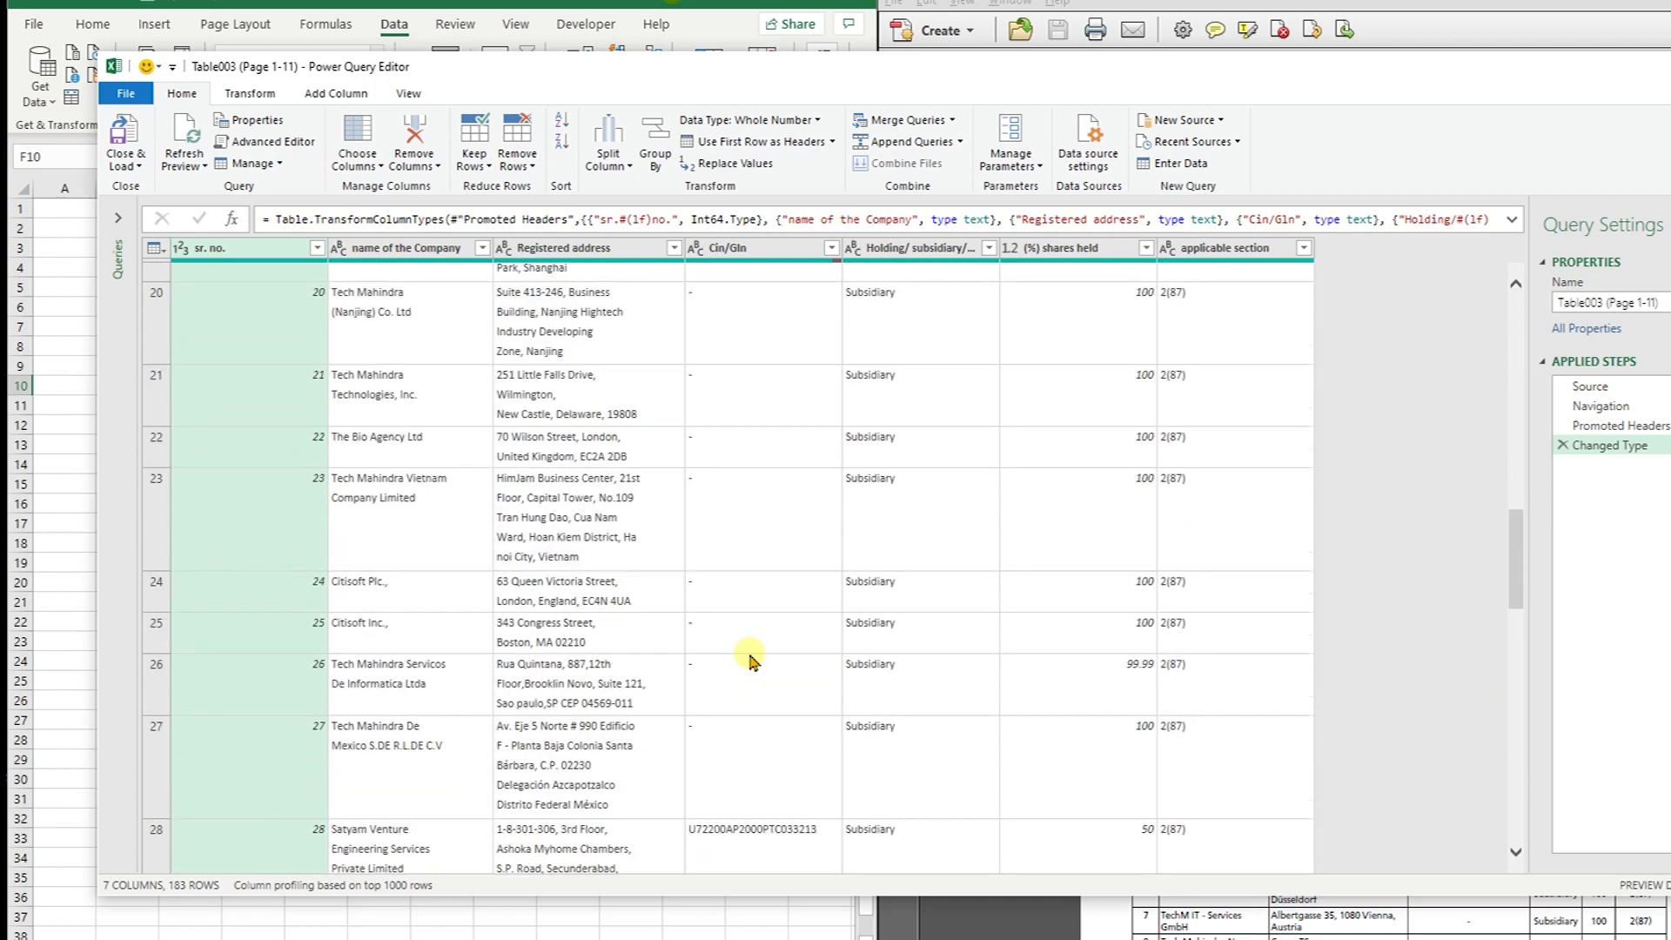
scroll(750, 659, down, 15)
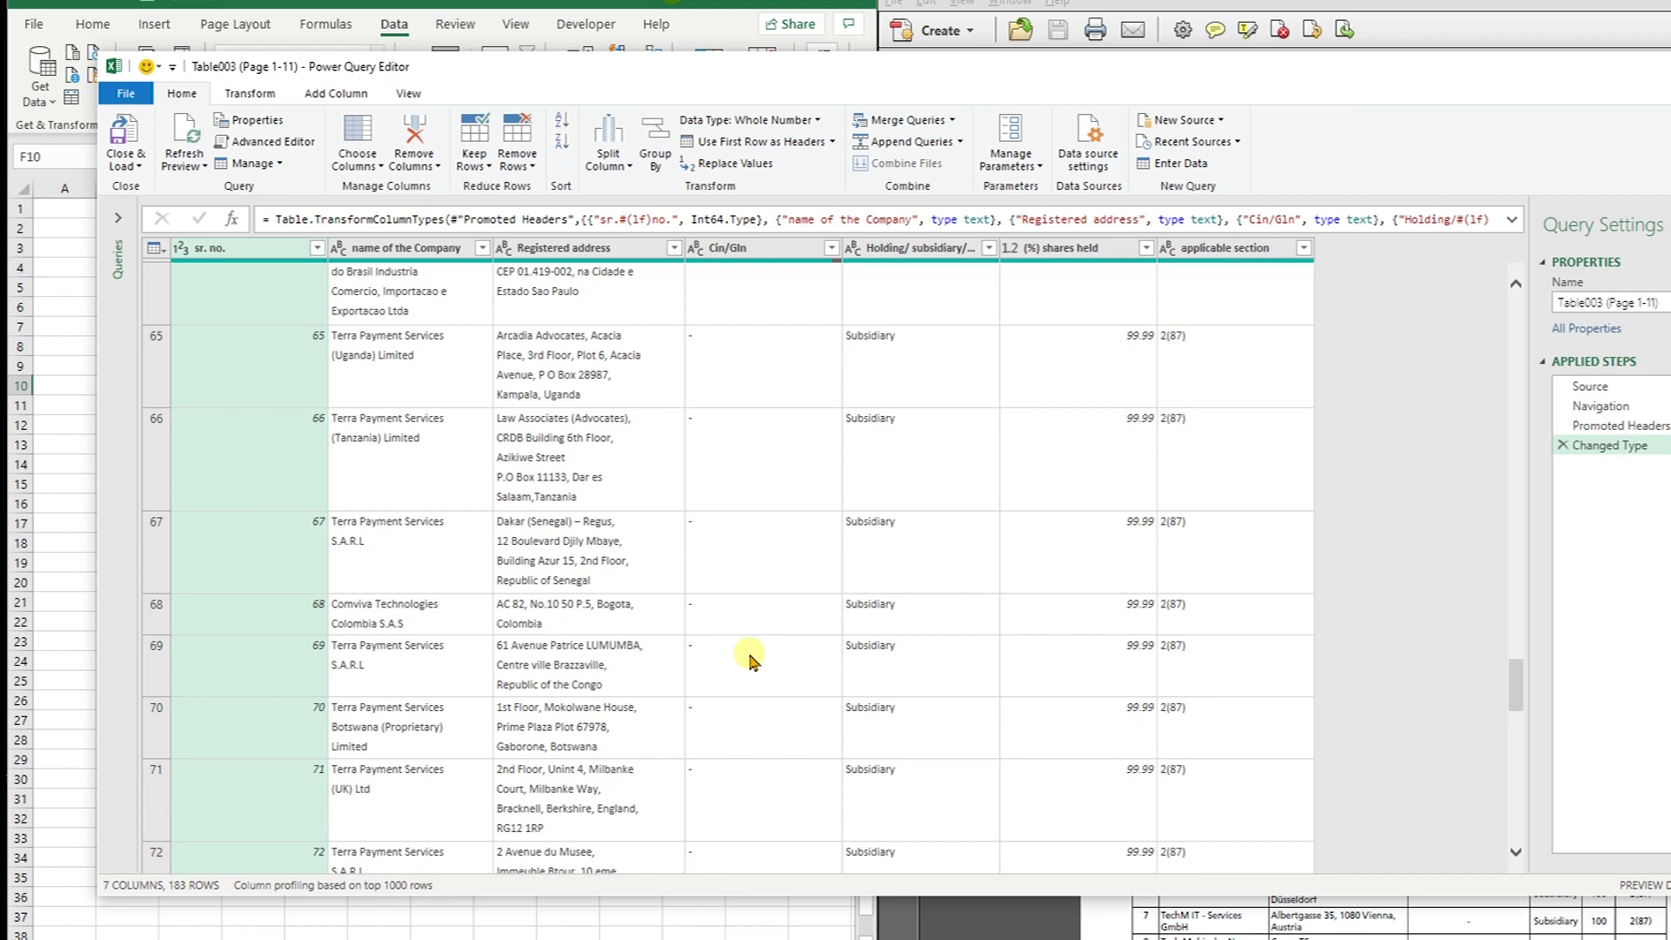
click(132, 170)
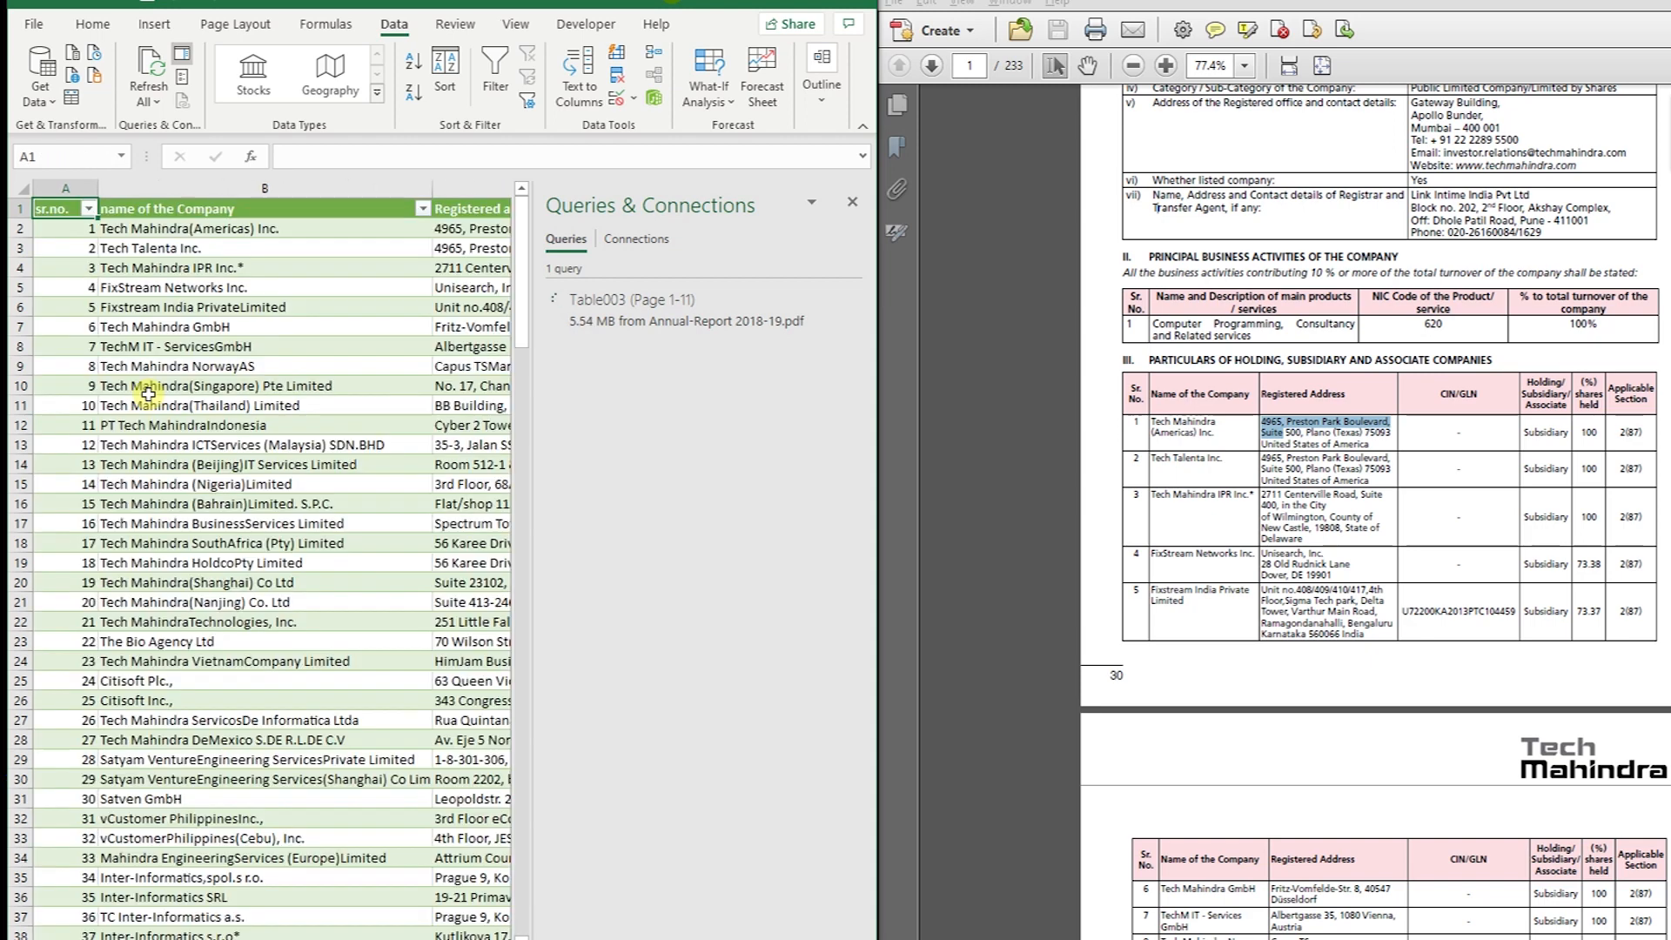
Step: Enlarge the workbook window and review the loaded companies table down to its last row
click(813, 7)
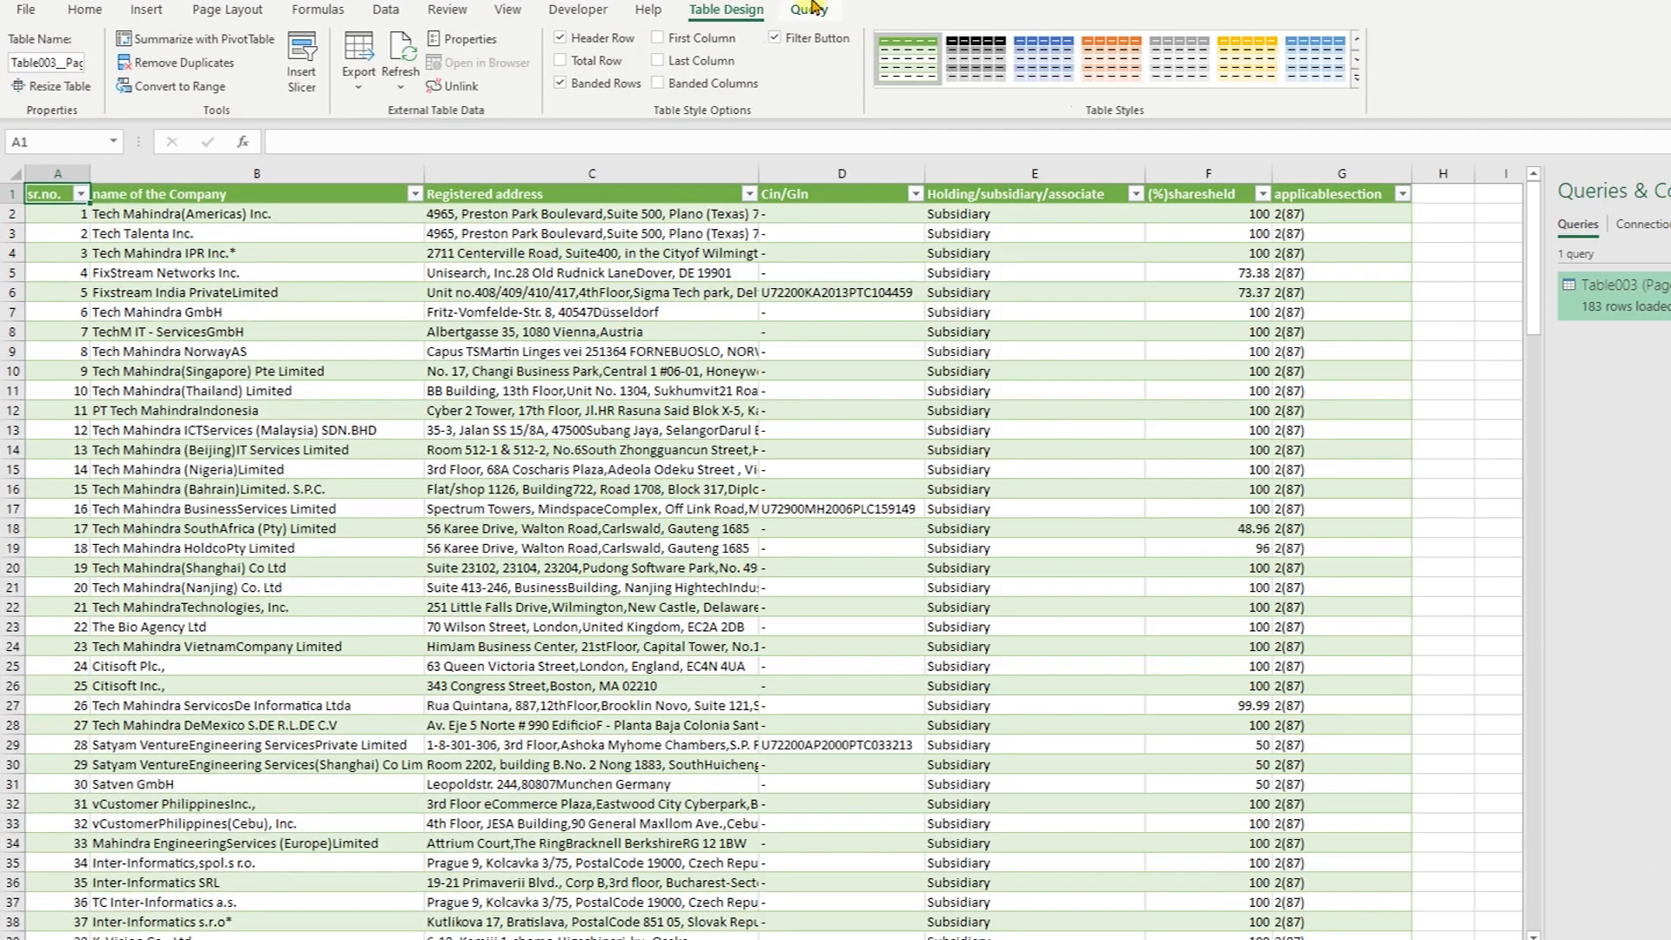
click(76, 218)
scroll(131, 522, down, 20)
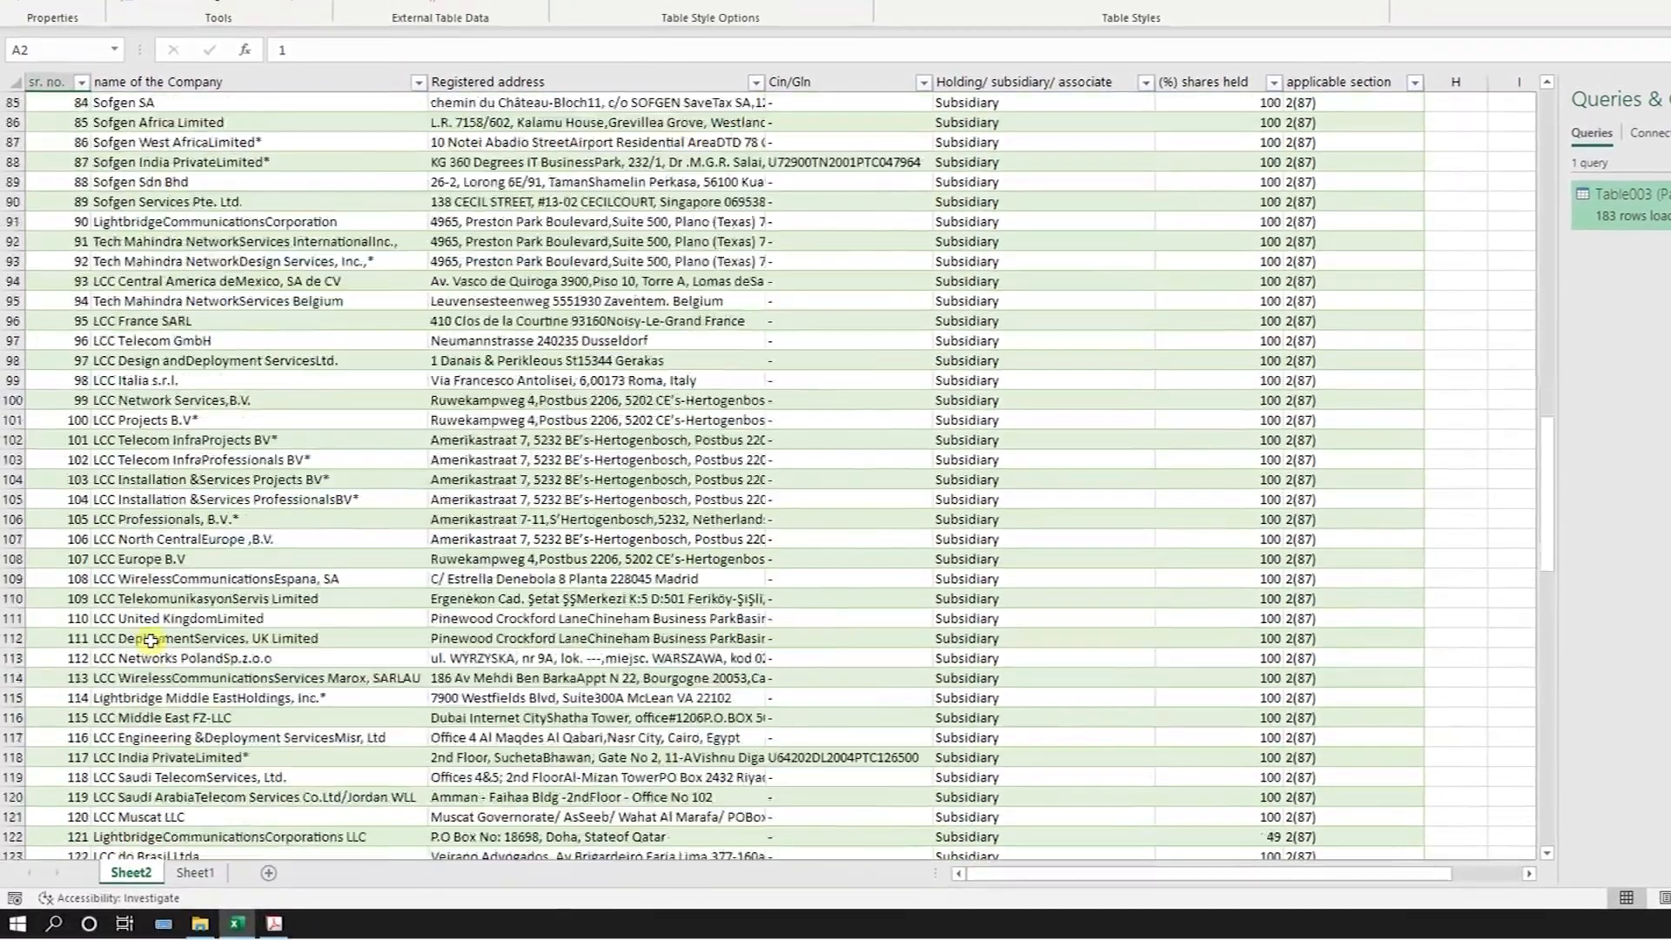
scroll(151, 640, down, 20)
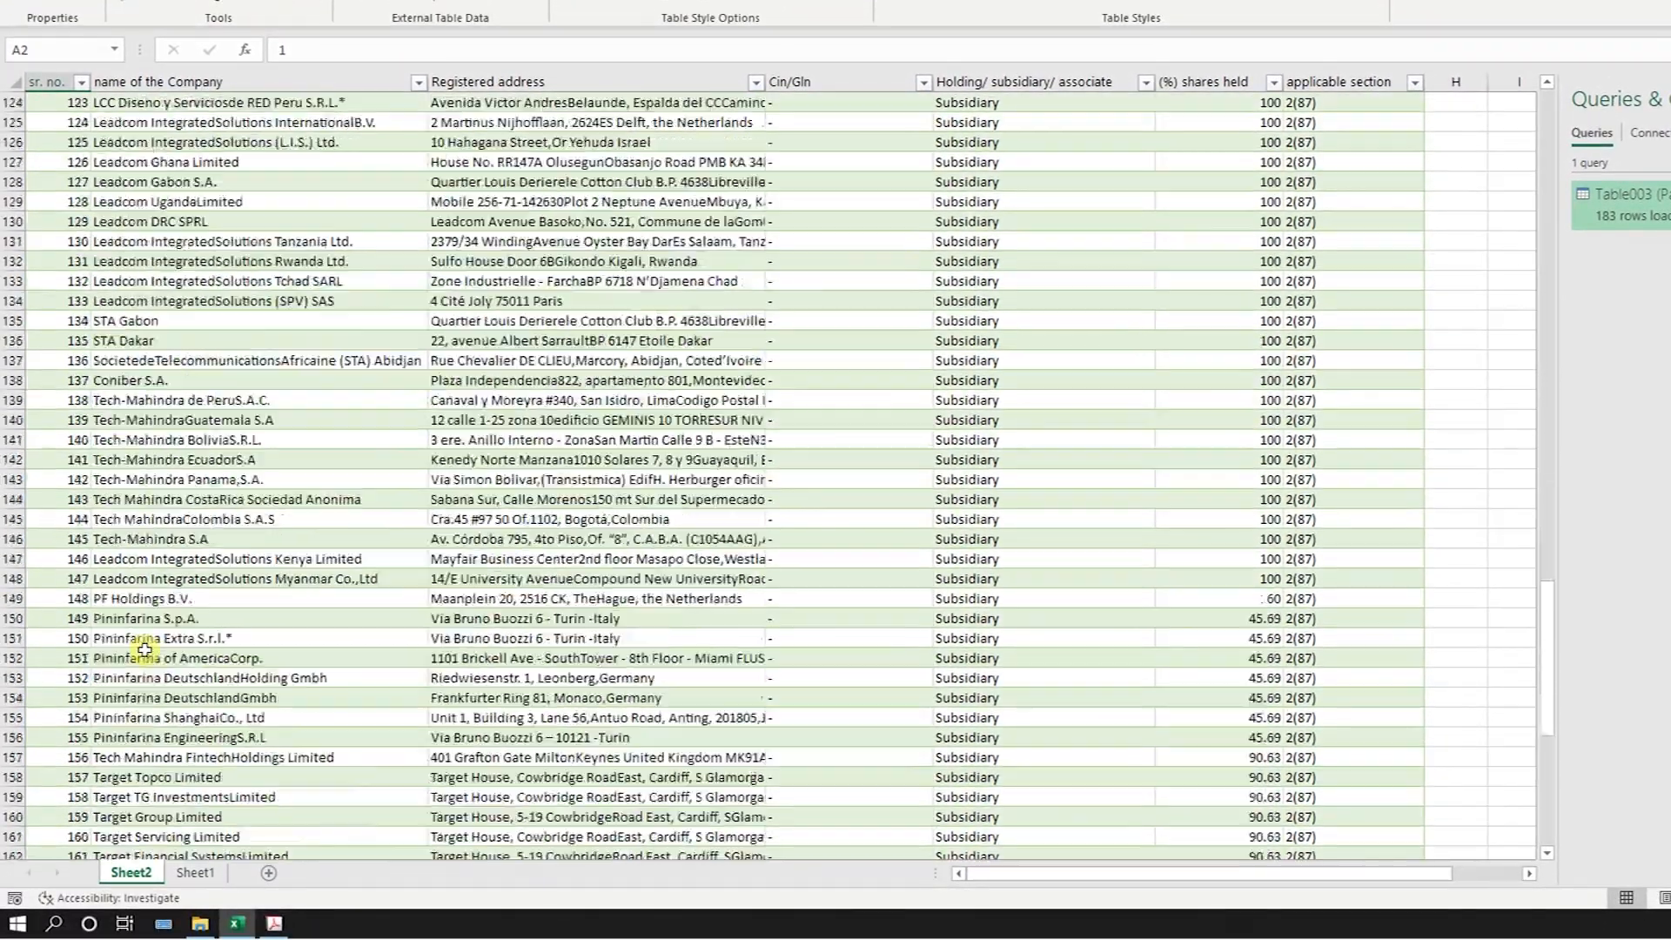
scroll(144, 649, down, 5)
Step: Refresh the loaded companies table from its PDF source
scroll(145, 649, up, 4)
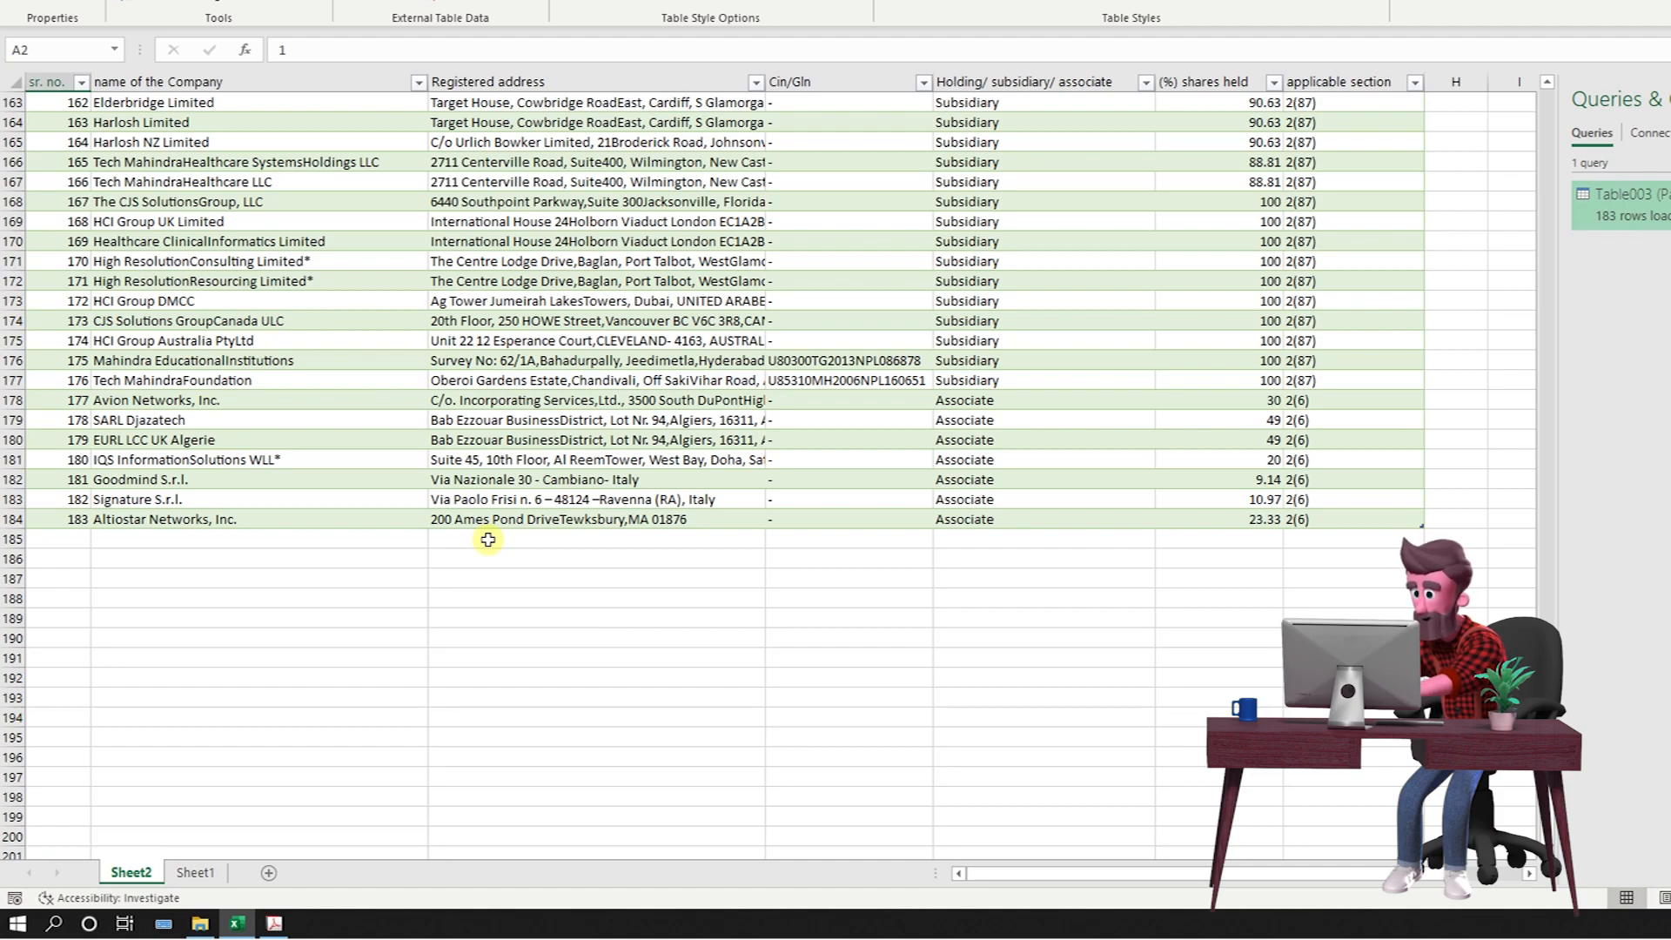
scroll(488, 540, up, 11)
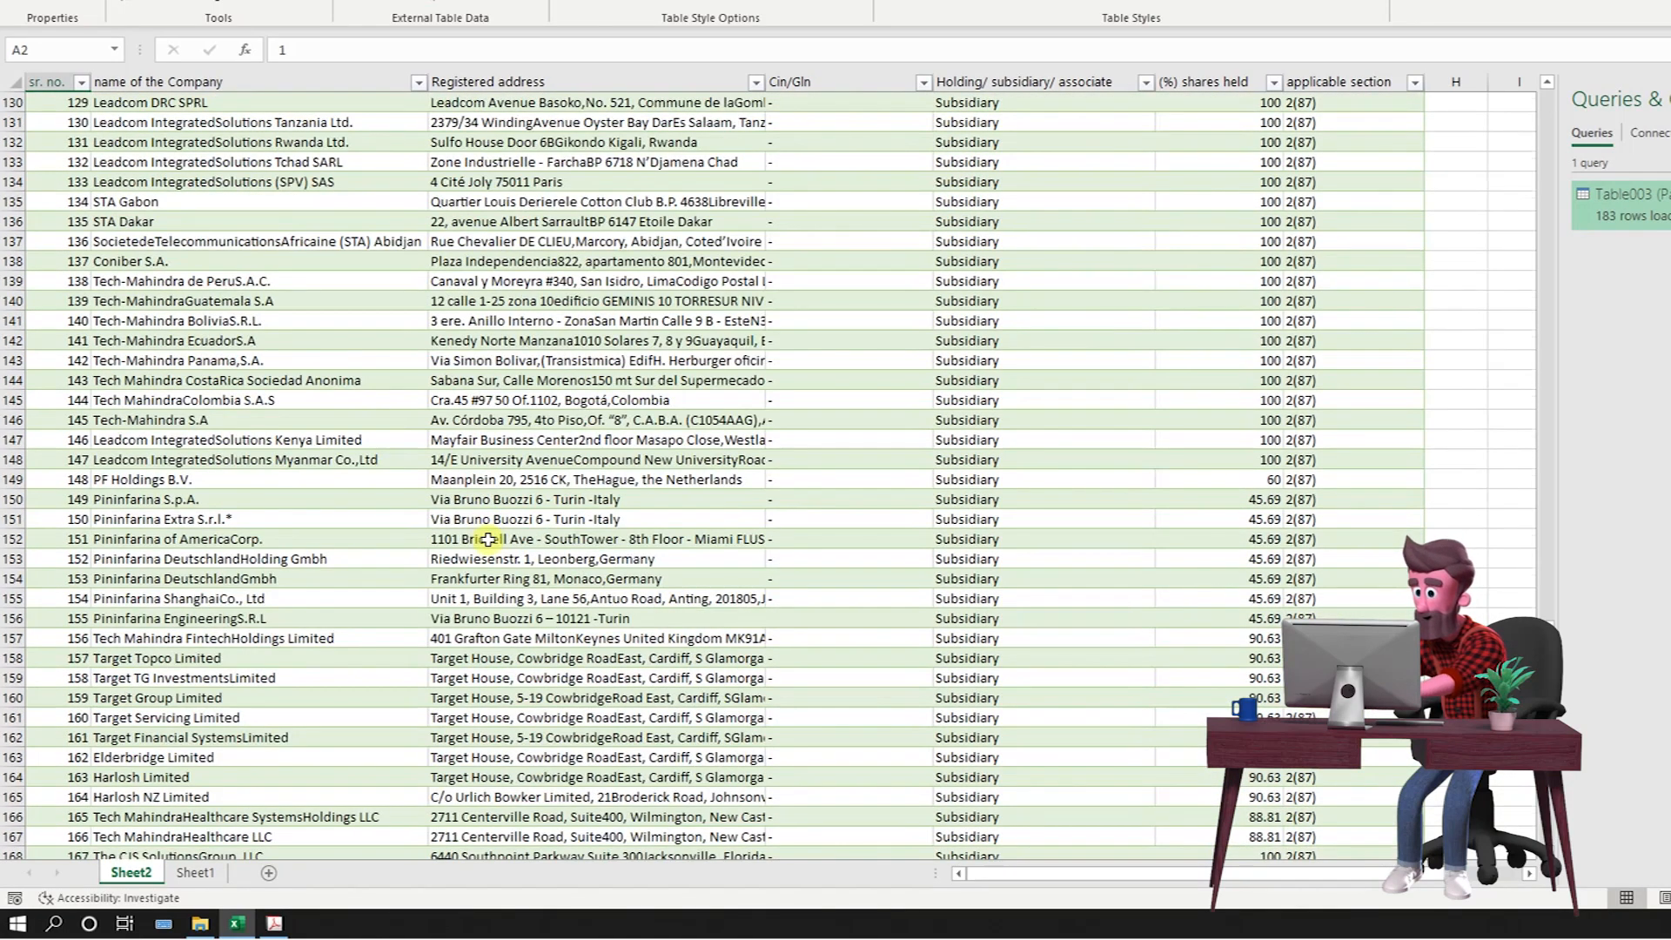
scroll(488, 539, up, 4)
right_click(567, 418)
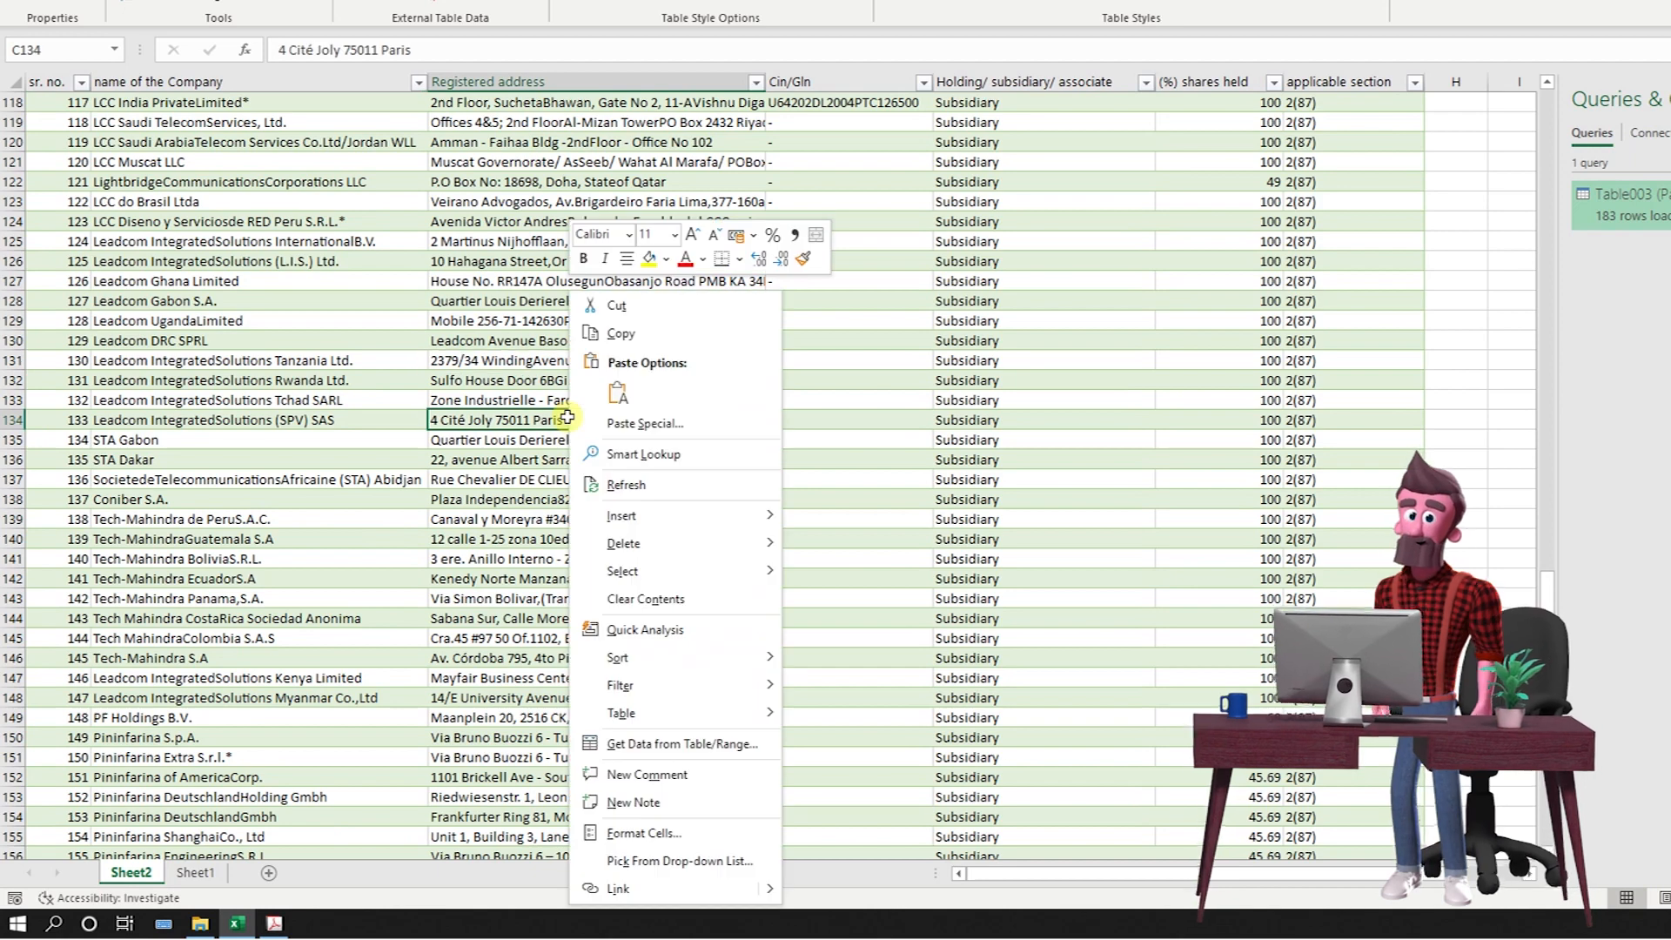
click(626, 489)
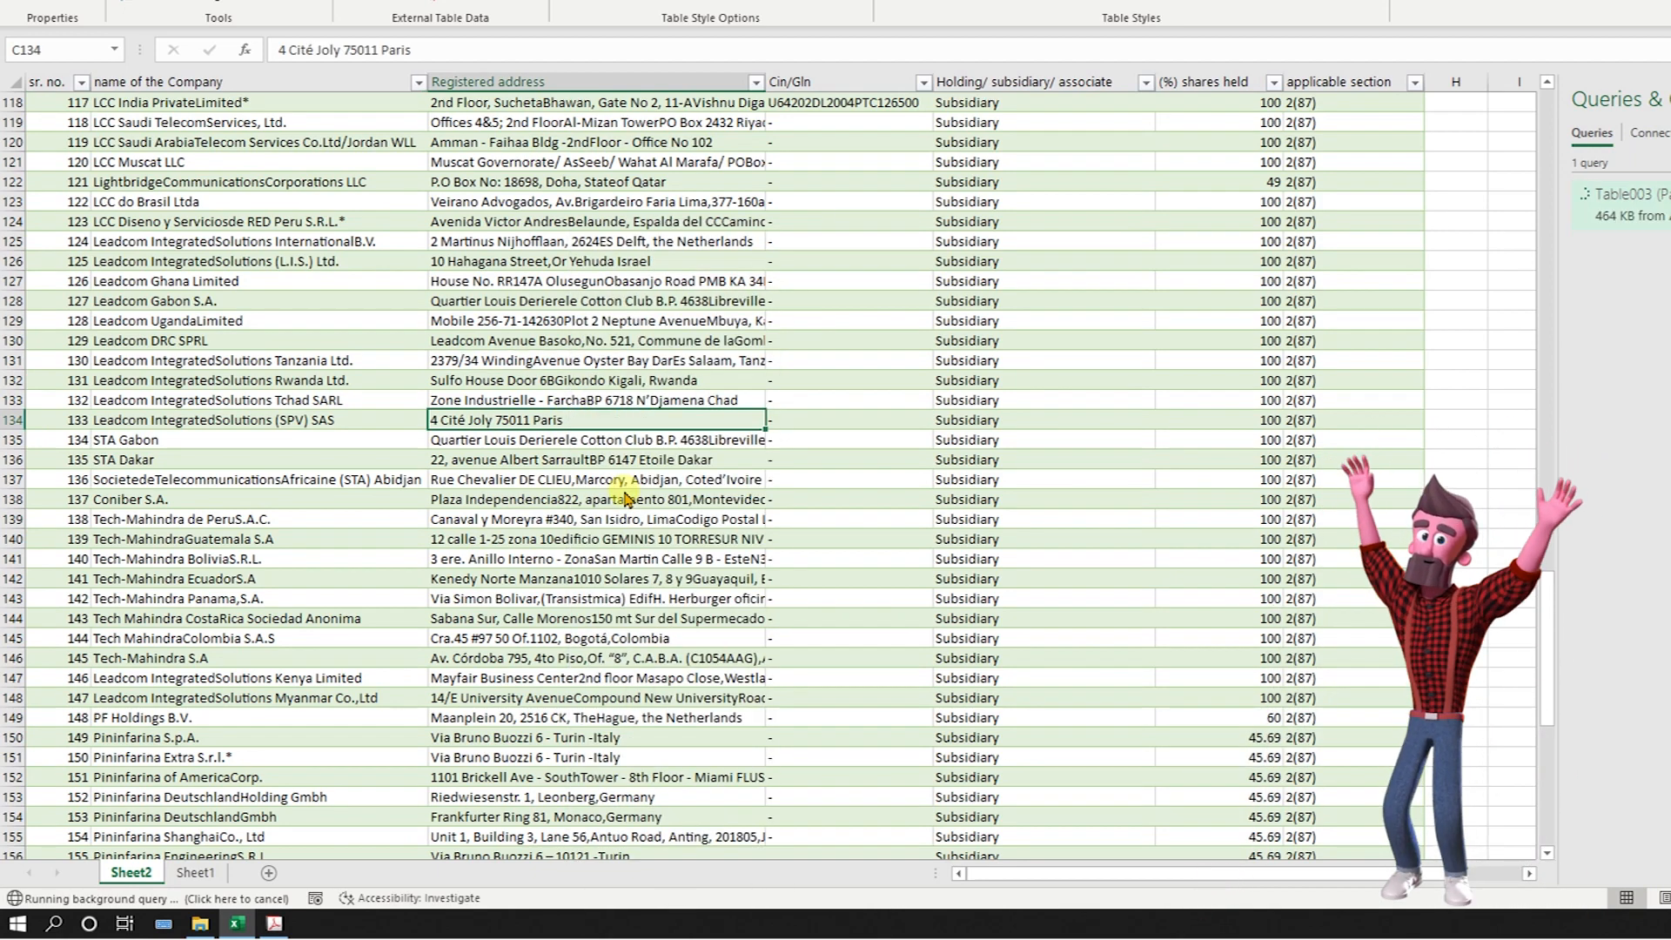